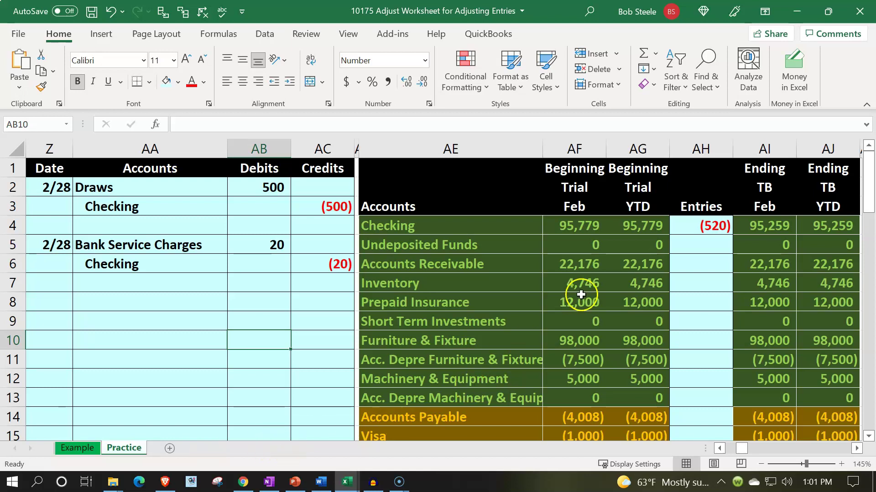
Examine the Practice sheet's beginning, entries and ending trial balance columns from the headings down to net income.
left_click_drag(574, 169, 574, 208)
left_click_drag(631, 172, 631, 207)
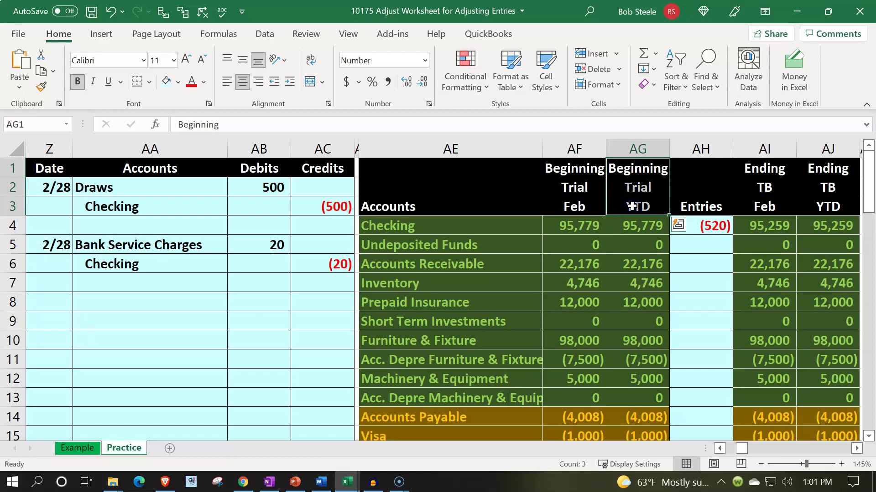
left_click_drag(704, 170, 698, 203)
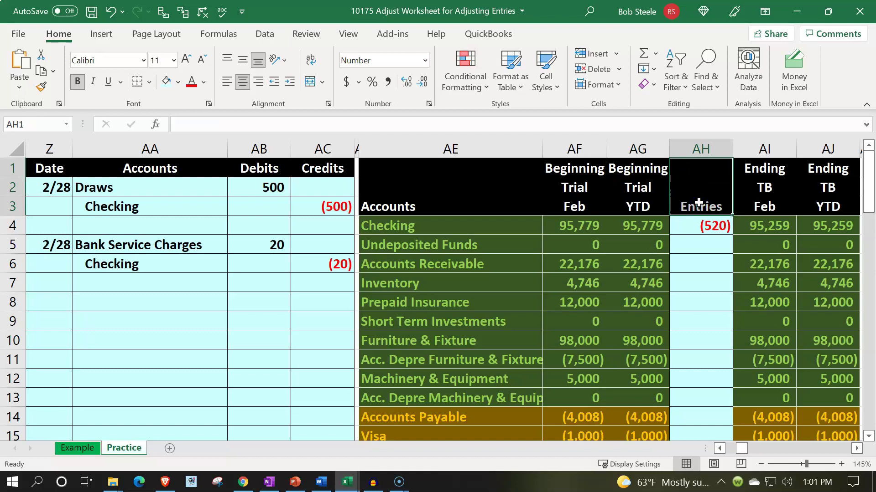
left_click_drag(758, 168, 756, 211)
left_click_drag(823, 170, 821, 206)
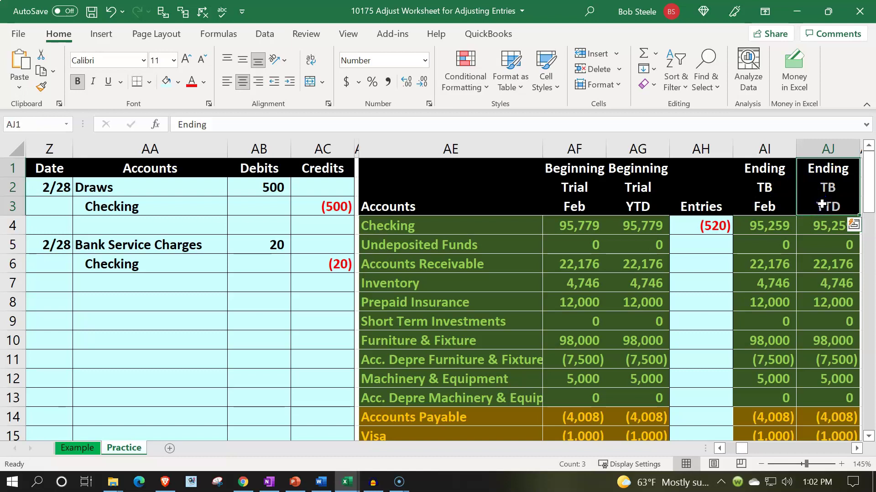
scroll(821, 206, "down", 5)
scroll(821, 204, "down", 1)
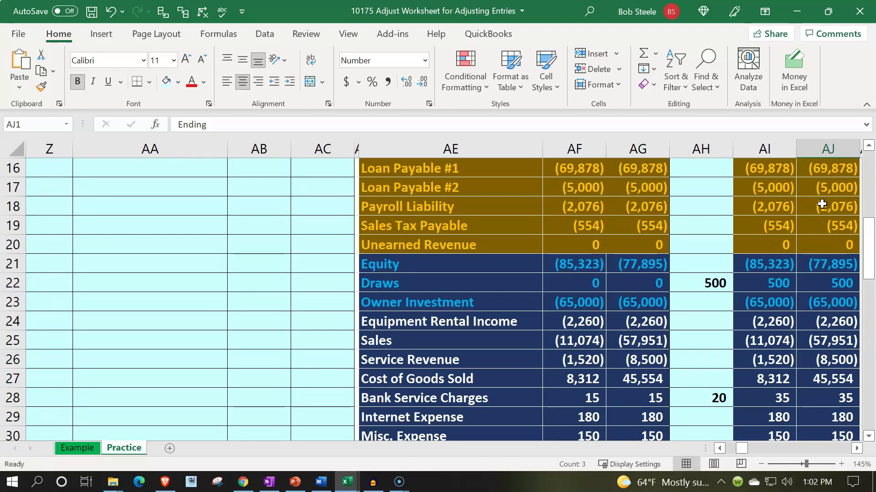
scroll(821, 204, "down", 2)
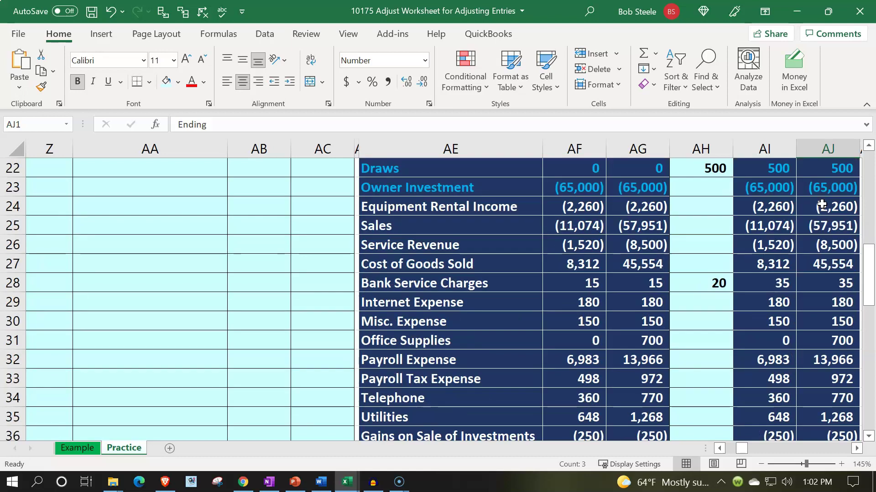
scroll(808, 235, "down", 2)
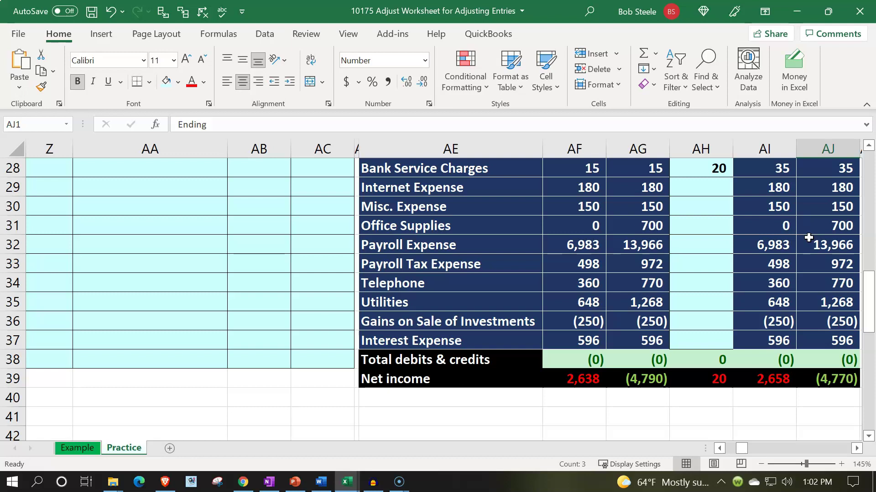
scroll(808, 237, "up", 9)
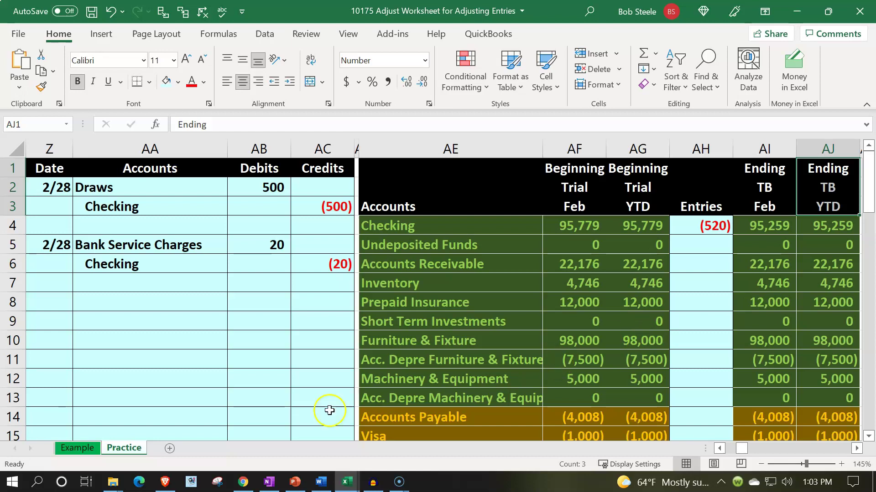
Examine the unadjusted, adjusting entries and adjusted trial balance headings on the Example sheet and return to the Practice sheet.
left_click(86, 448)
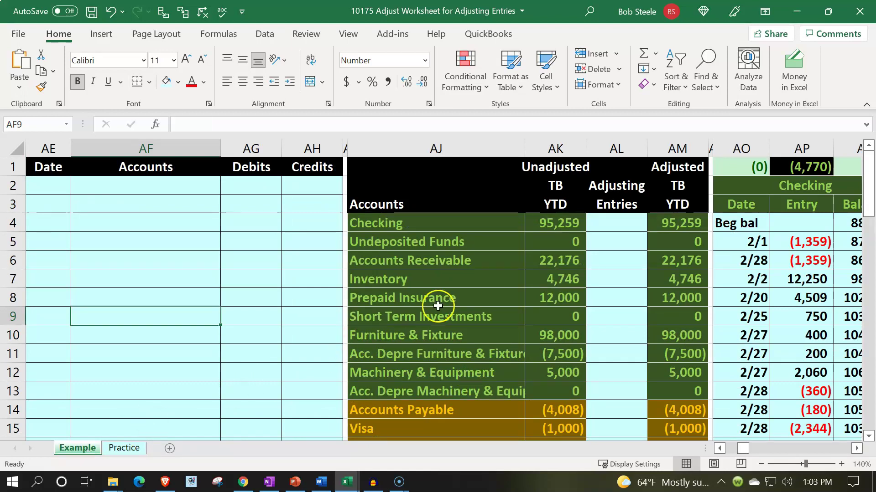
left_click(549, 203)
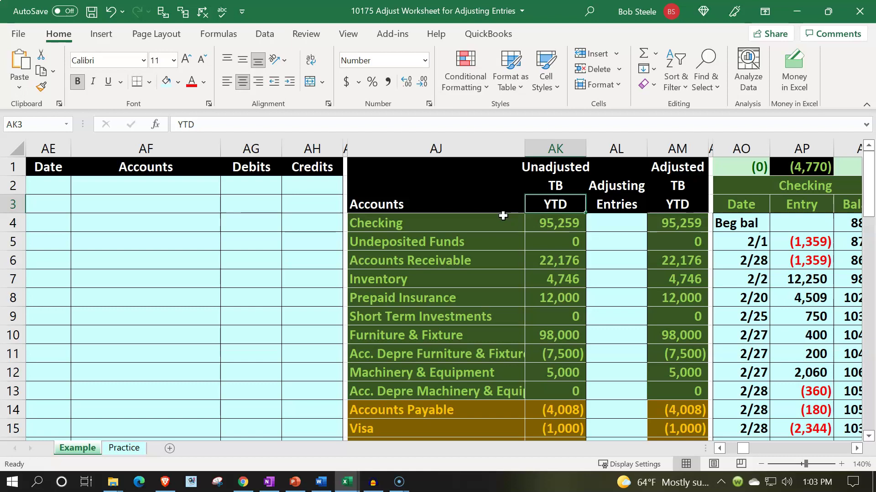
key("Up")
key("Up")
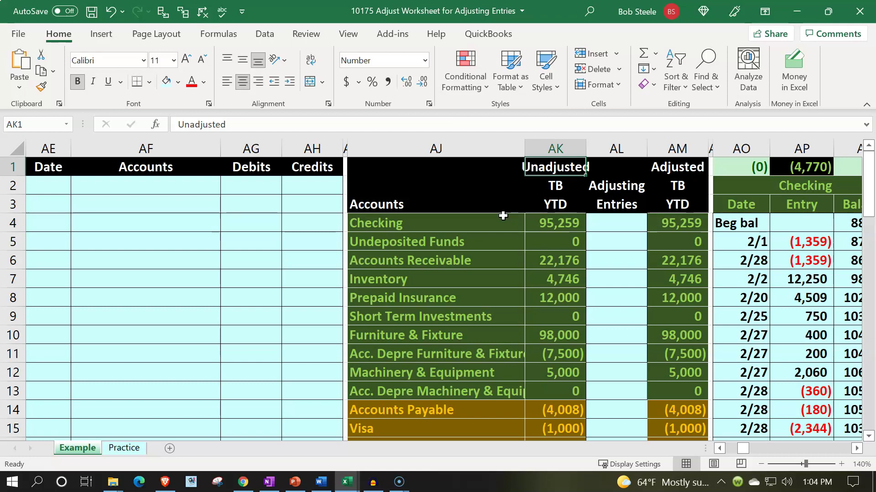
key("Right")
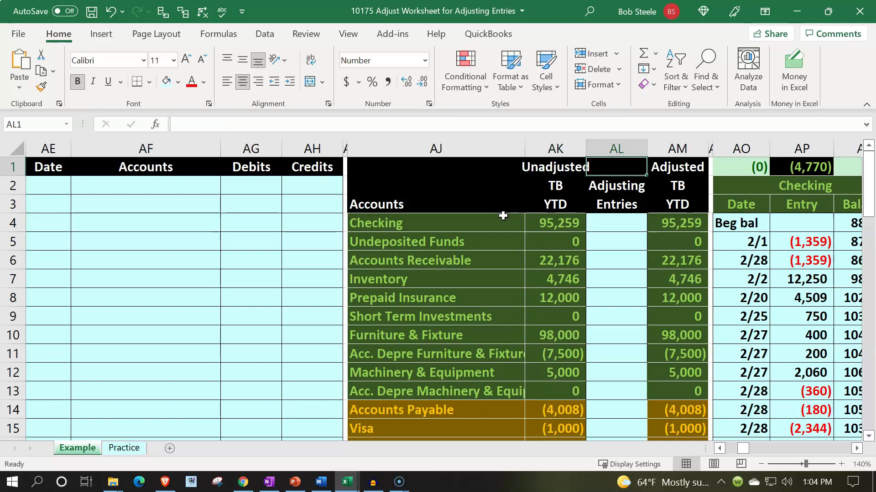
key("Down")
key("Down")
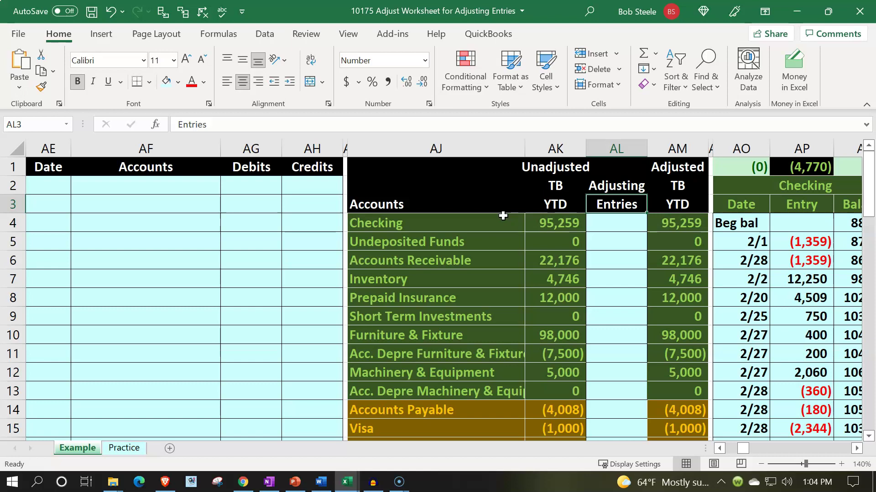
key("Right")
key("Up")
key("Up")
key("Down")
key("Down")
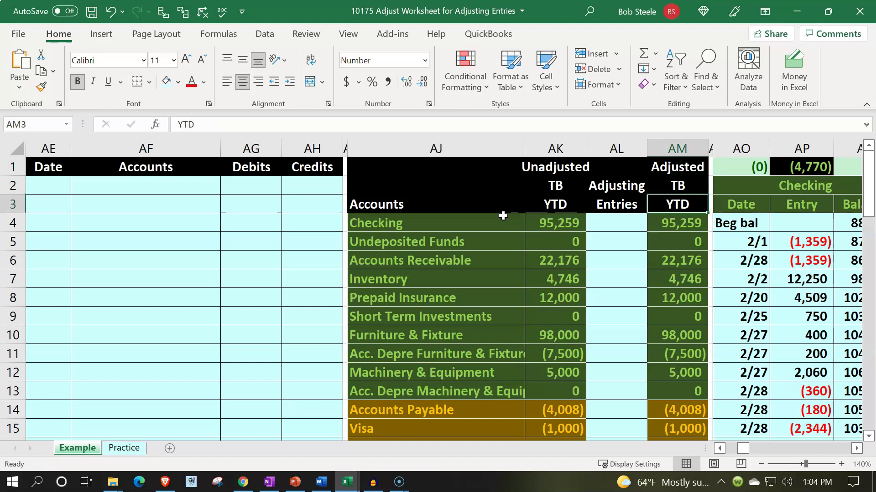
left_click(122, 450)
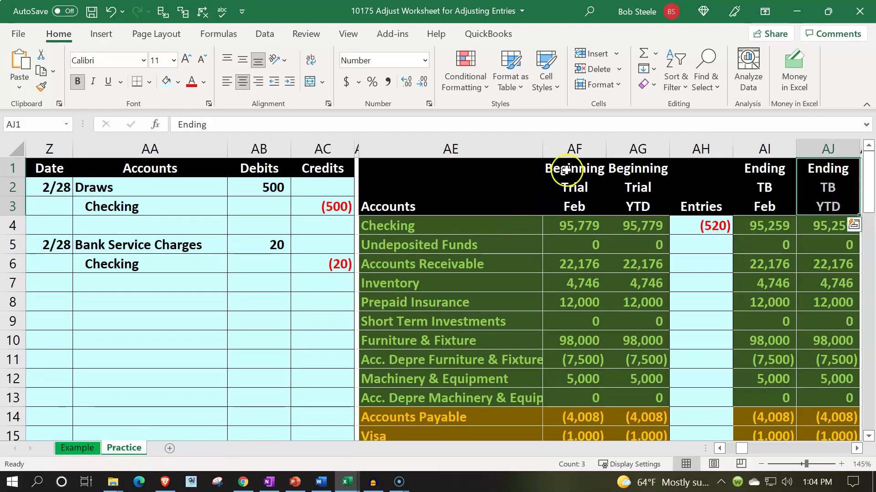
left_click(575, 148)
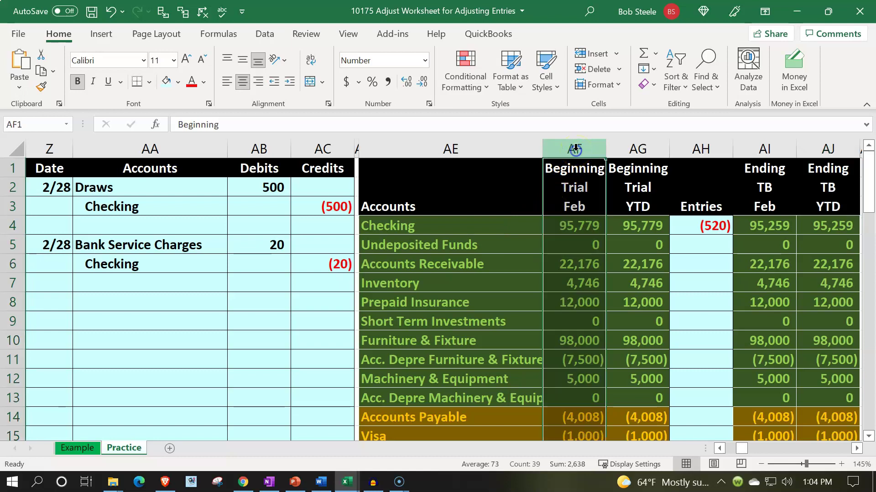
right_click(564, 276)
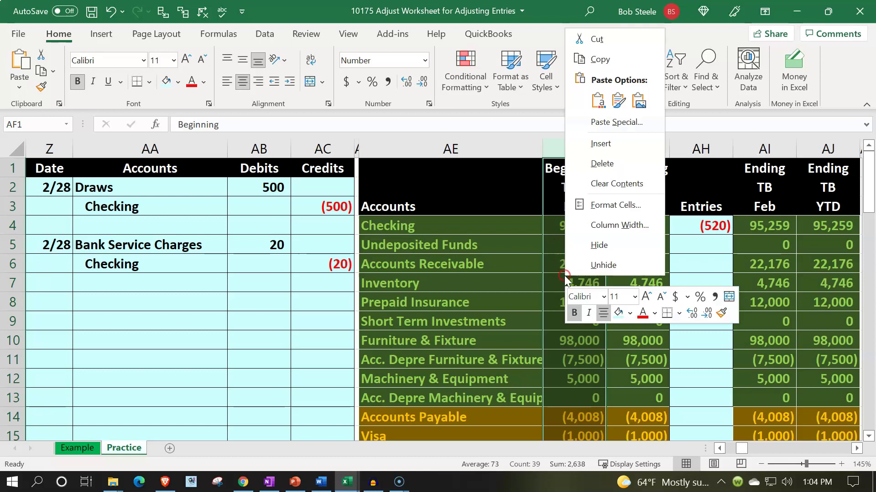
left_click(577, 251)
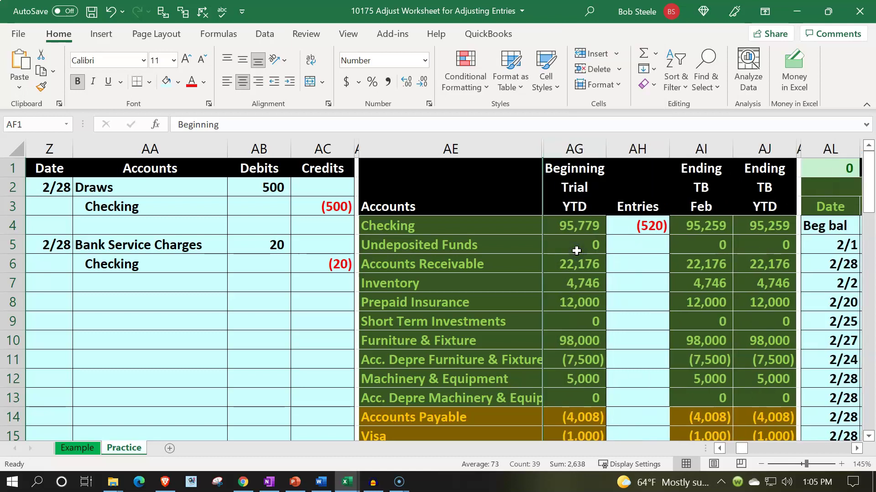
left_click(111, 11)
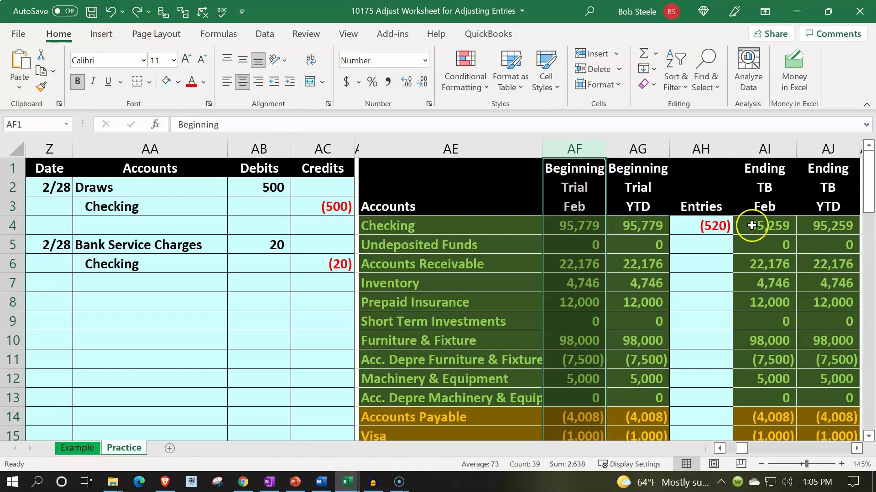
Copy the ending balances in AI4:AJ37 as values over the beginning balances from AF4, and clear the amounts in the Entries column.
left_click(577, 227)
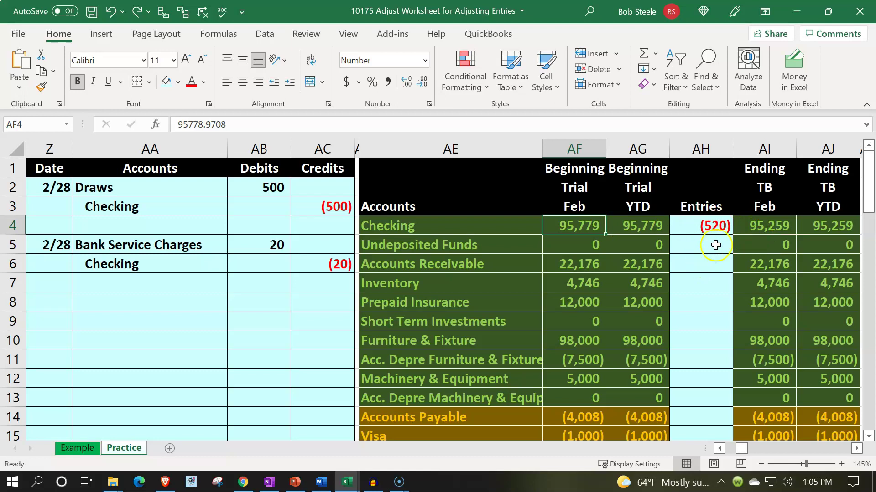
left_click_drag(759, 227, 826, 361)
key("ctrl+c")
scroll(775, 349, "up", 4)
scroll(773, 350, "up", 5)
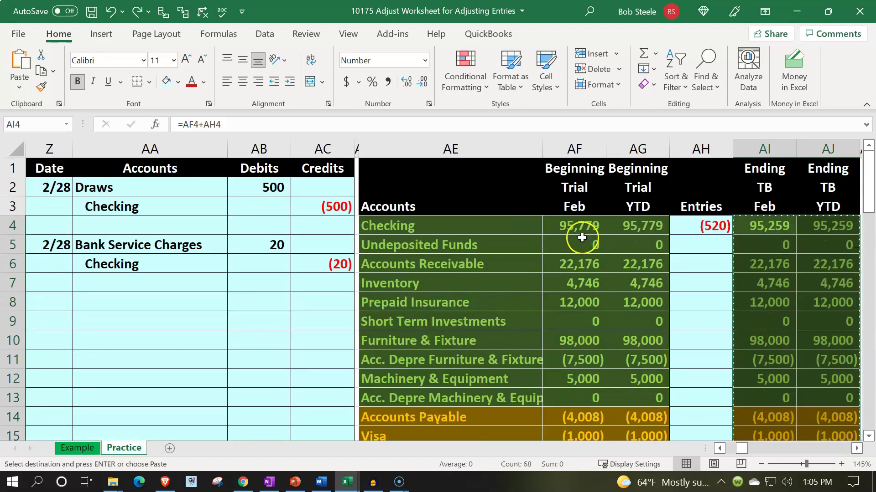
left_click(572, 224)
right_click(571, 220)
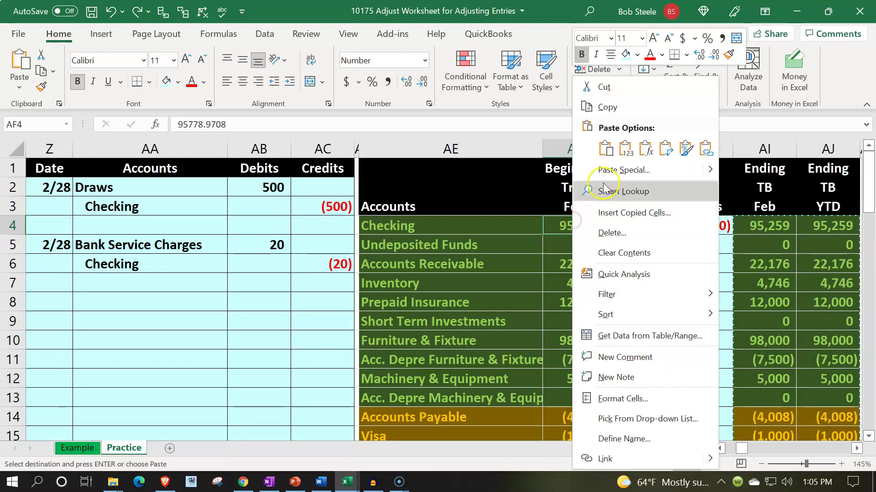
left_click(623, 150)
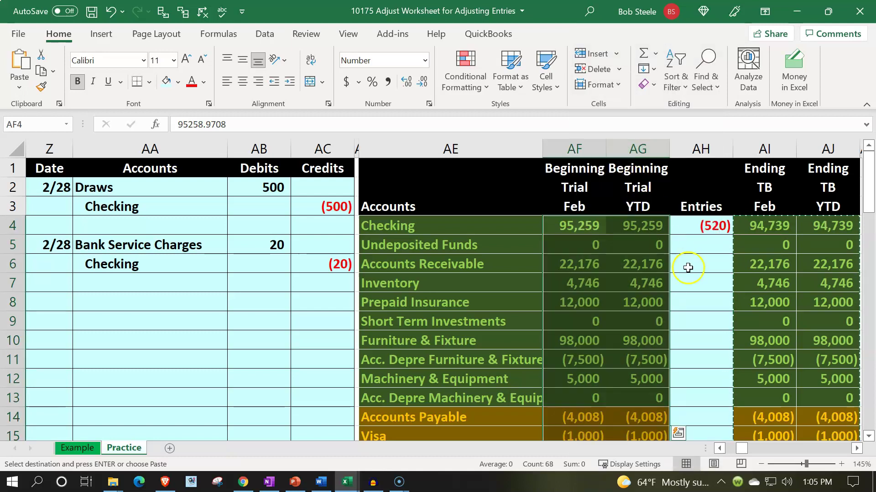
left_click_drag(690, 227, 693, 378)
scroll(693, 378, "up", 8)
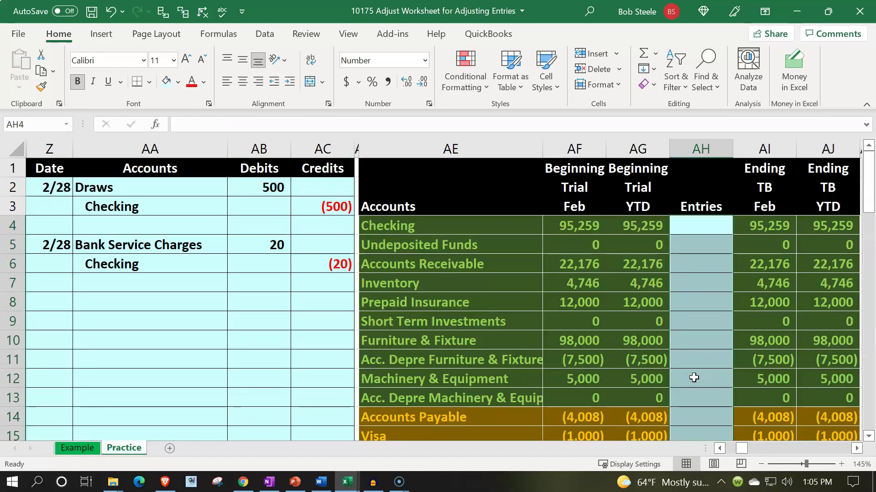
Hide the two Feb columns, AF and AI, and check the Checking account's ending YTD formula in AJ4.
left_click(576, 147)
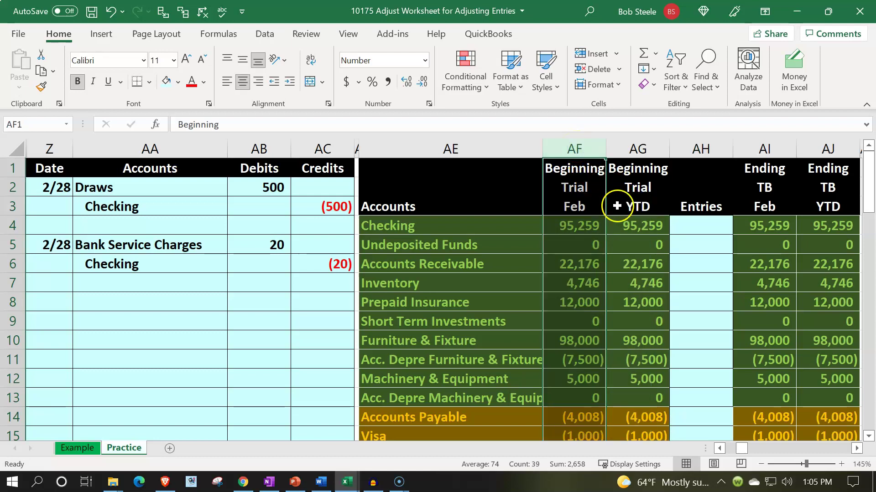
right_click(571, 278)
left_click(580, 250)
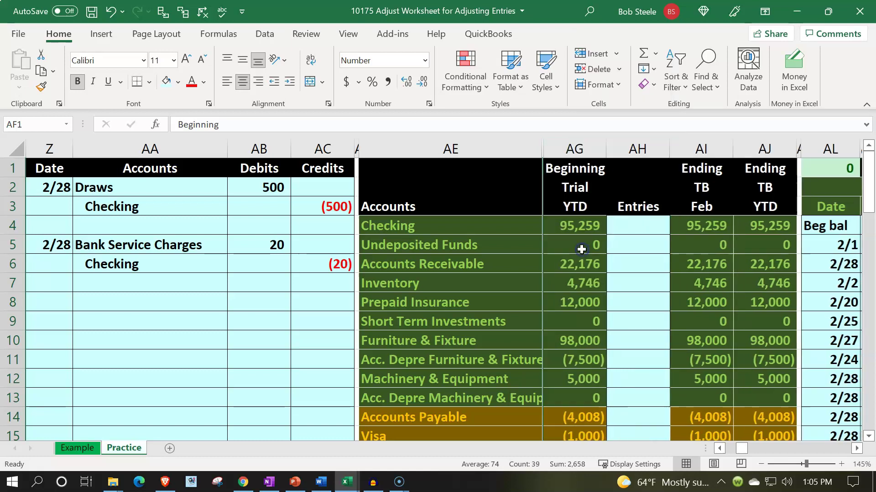
left_click(705, 148)
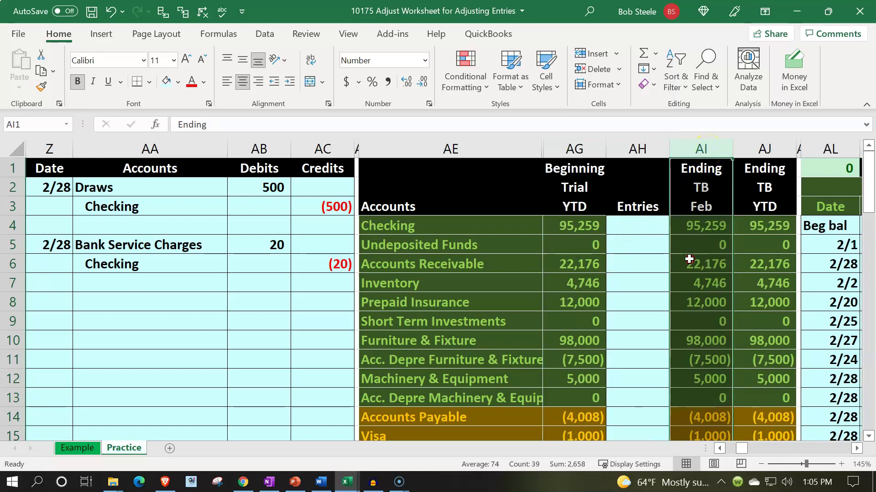
right_click(689, 259)
left_click(704, 229)
left_click(705, 257)
left_click(700, 223)
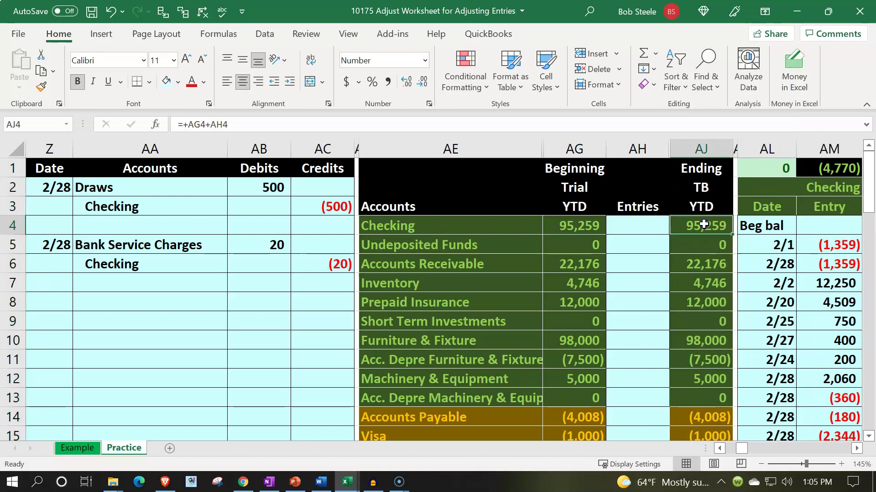
double_click(700, 223)
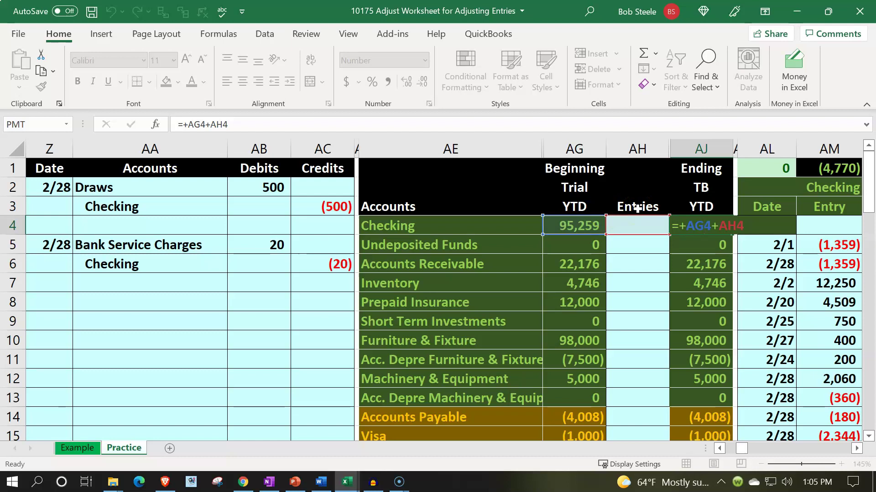
key("Return")
Change the beginning YTD column heading to "Unadjusted" in AG1 and "TB" in AG2.
key("Up")
key("Up")
key("Up")
key("Up")
key("Left")
key("Left")
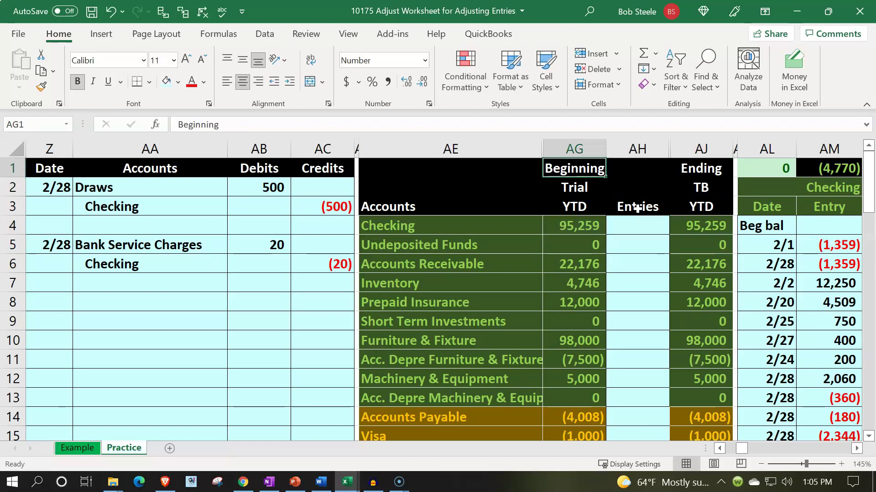
type("Unadjusted")
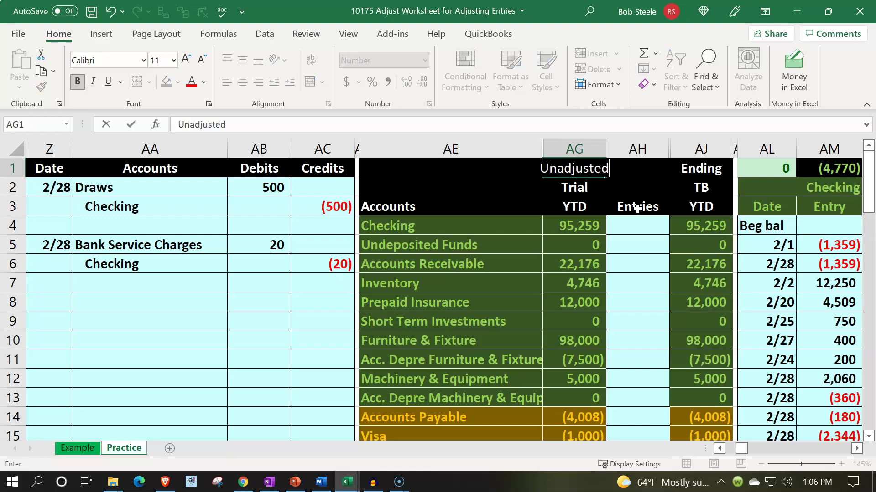
key("Return")
type("TB")
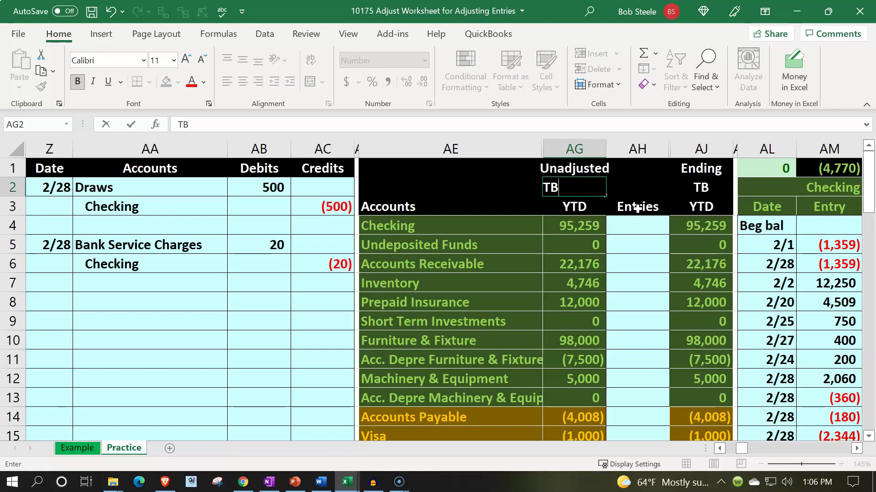
key("Return")
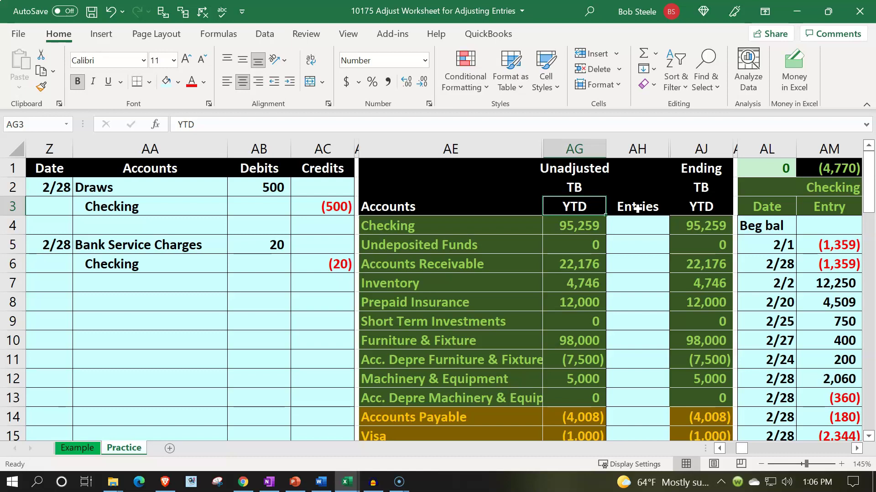
Head the entries column with "Adjusting" in AH2 and change the ending balance heading in AJ1 to "Adjusted".
left_click(637, 208)
key("Up")
type("Adjusting")
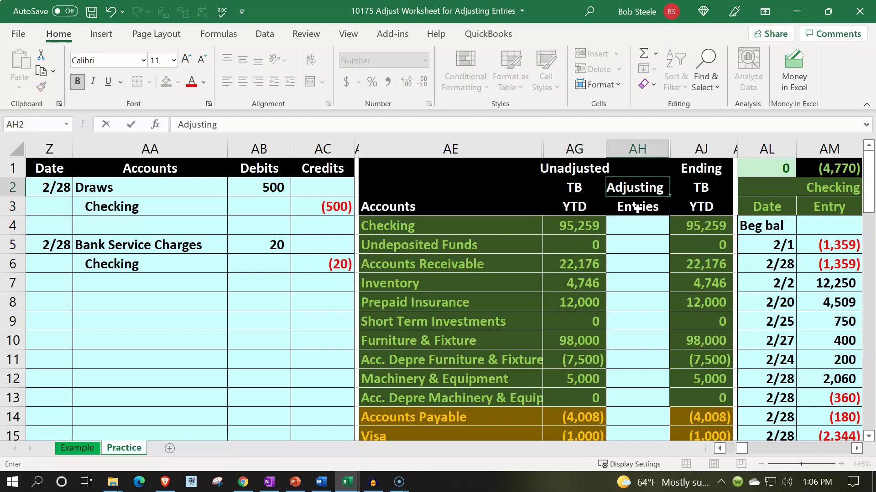
key("Tab")
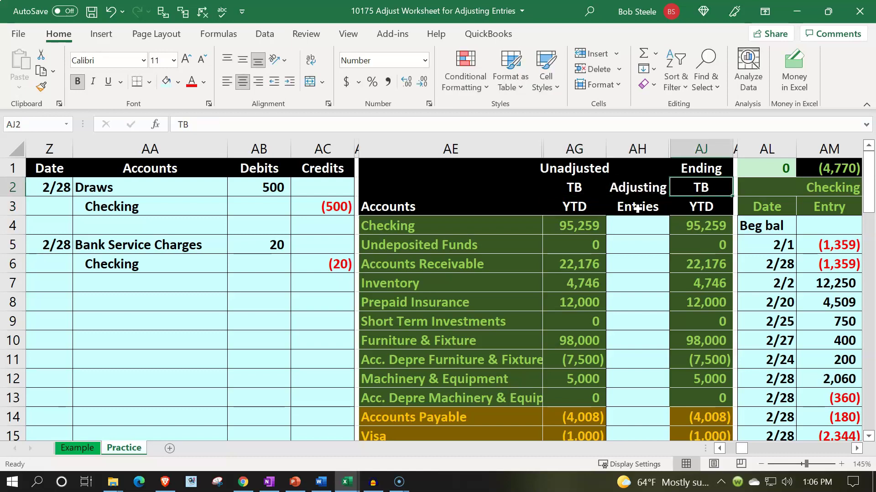
key("Up")
type("Adjusted")
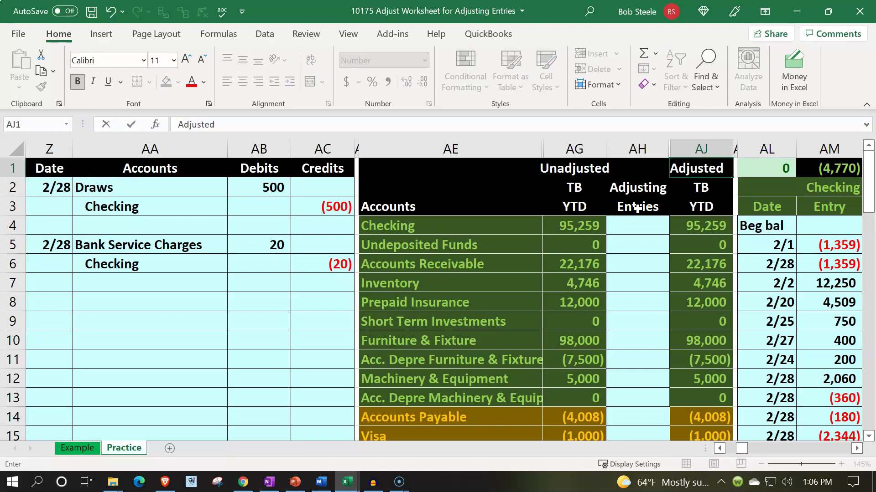
key("Return")
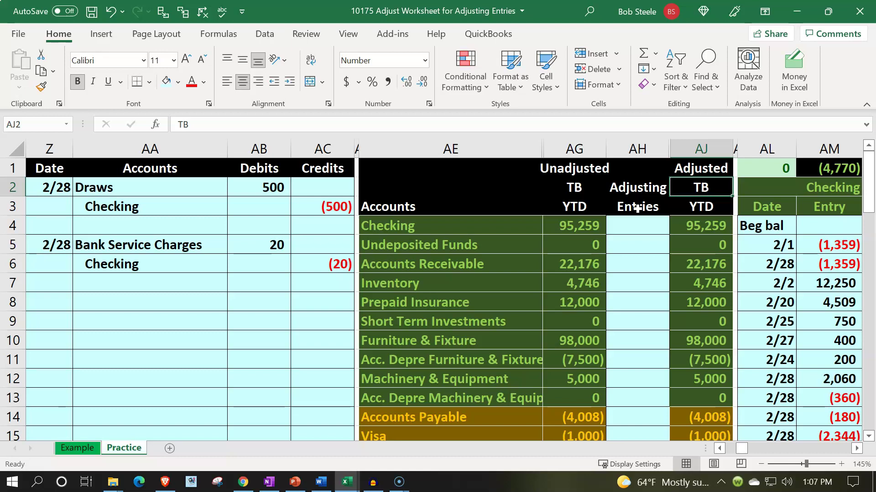
Review the unadjusted trial balance, adjusting entries and adjusted trial balance columns AG, AH and AJ.
left_click(565, 146)
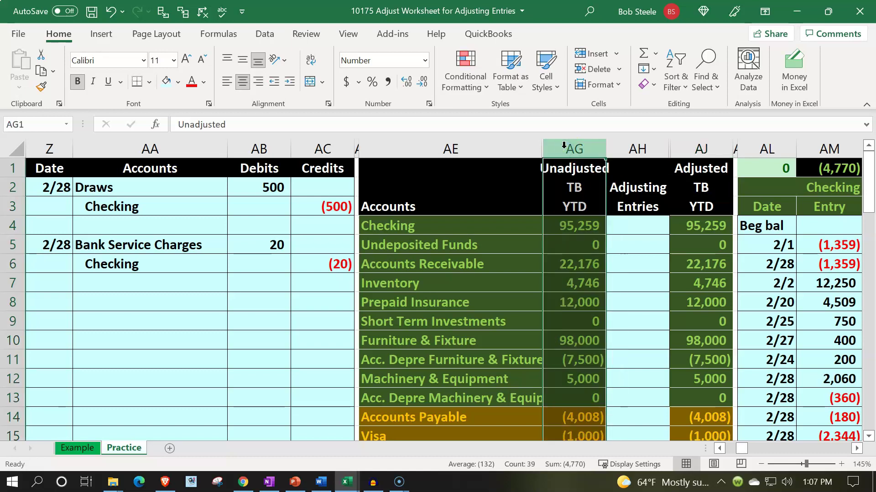
left_click(627, 149)
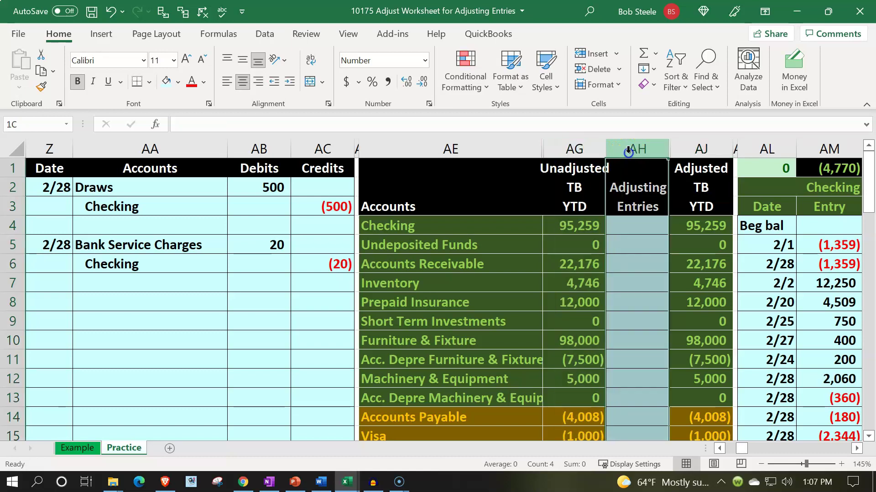
left_click(702, 142)
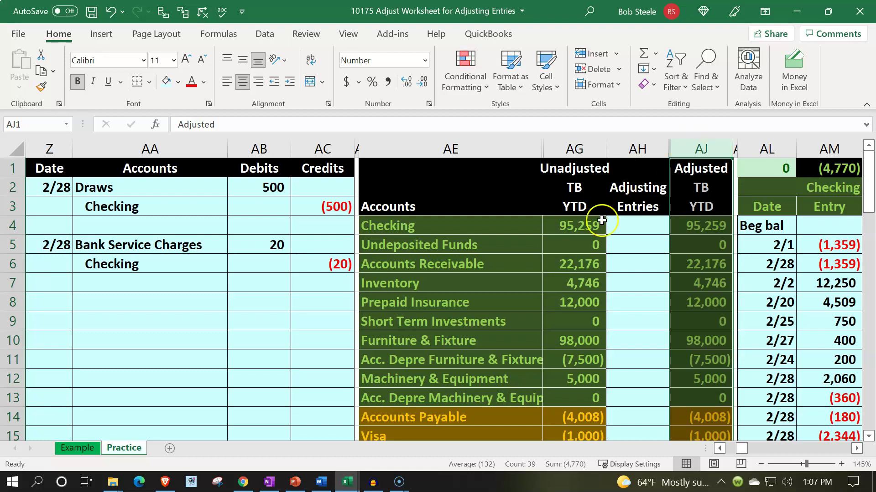
scroll(570, 263, "down", 2)
left_click(570, 305)
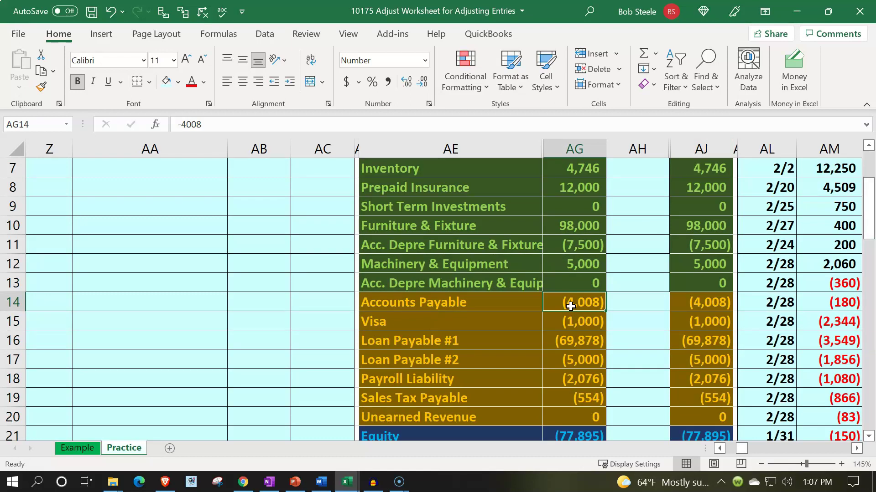
scroll(571, 306, "up", 2)
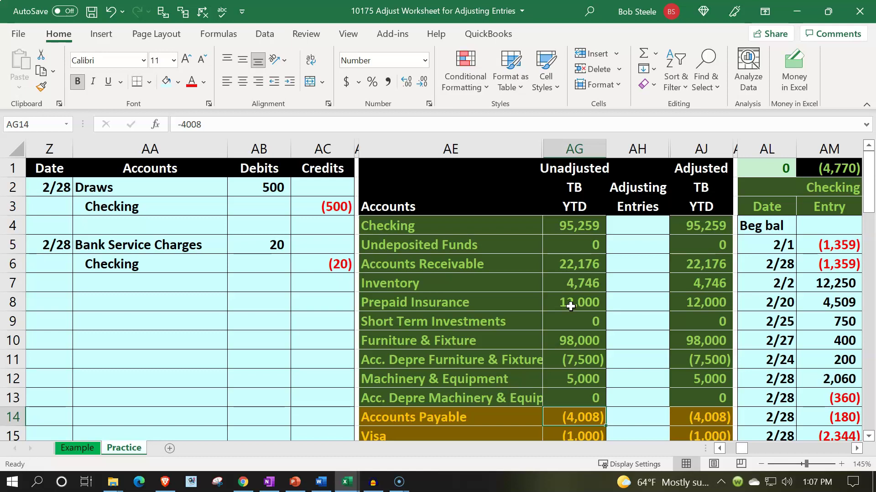
Check the total debits and credits formula in AG38 and the net income formula in AG39 against the income statement rows.
scroll(571, 307, "down", 10)
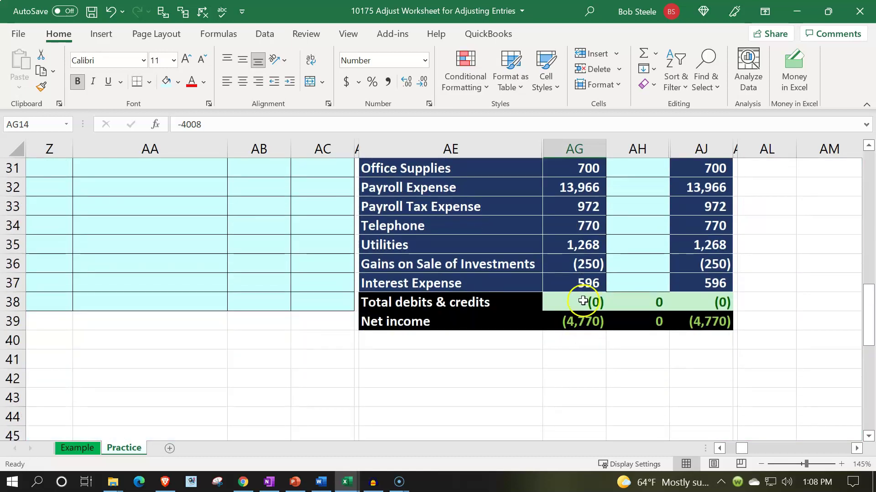
double_click(581, 301)
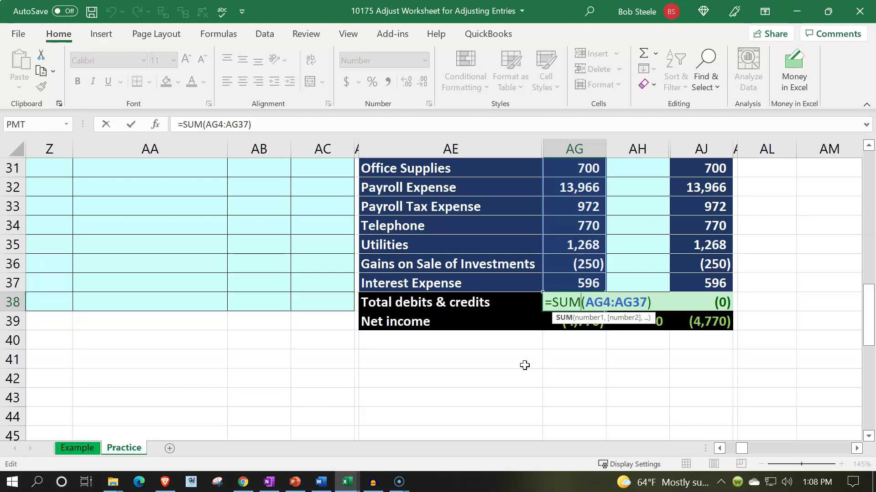
key("Return")
key("Up")
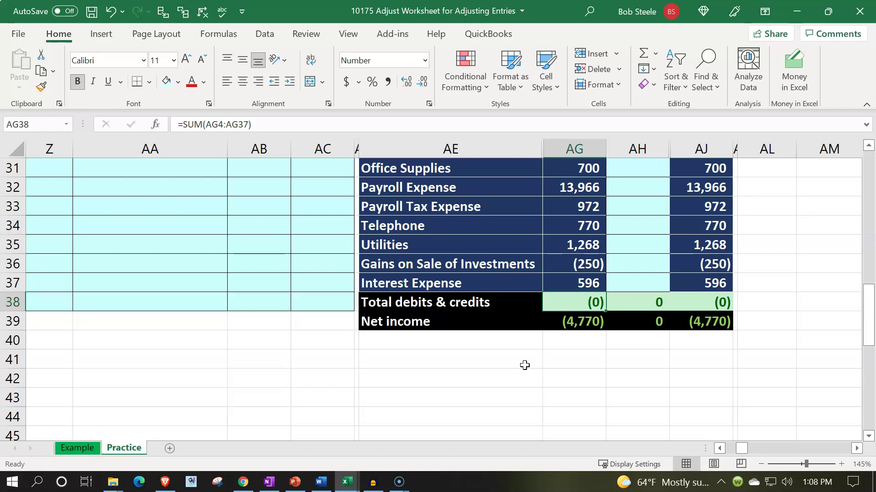
scroll(524, 365, "up", 4)
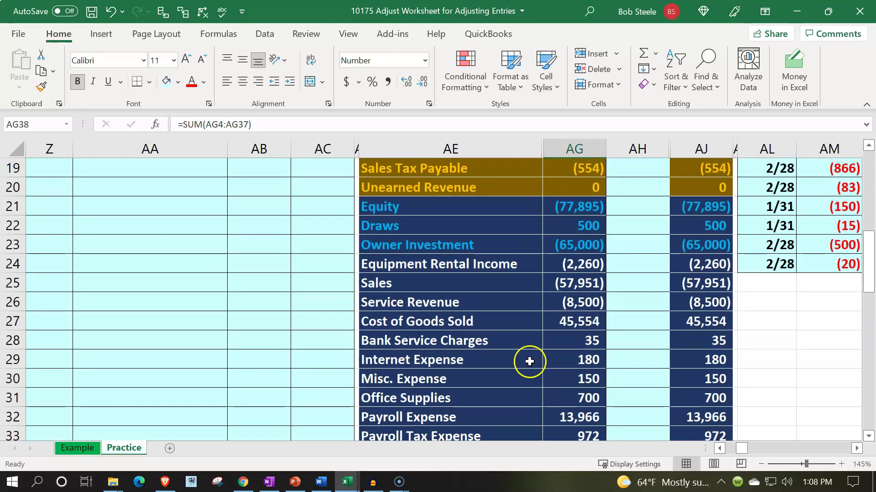
left_click_drag(564, 267, 558, 385)
left_click(577, 418)
double_click(577, 418)
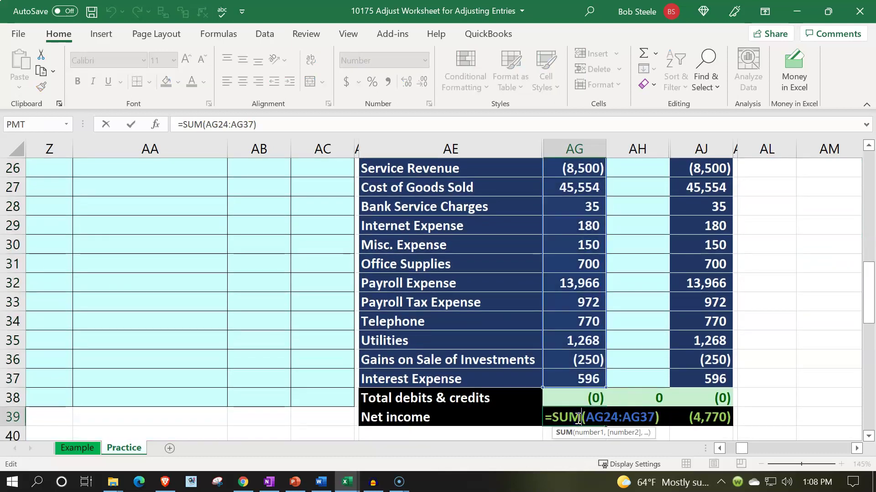
scroll(496, 398, "up", 4)
scroll(496, 398, "down", 2)
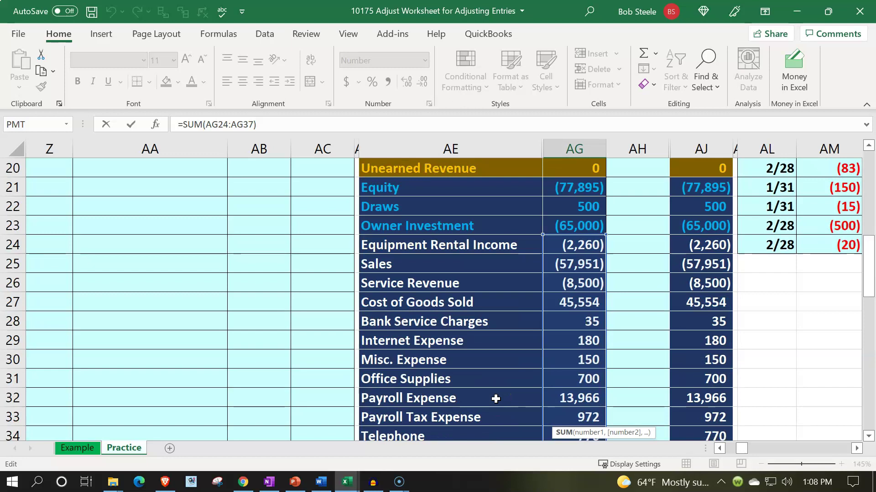
key("Return")
scroll(495, 399, "up", 9)
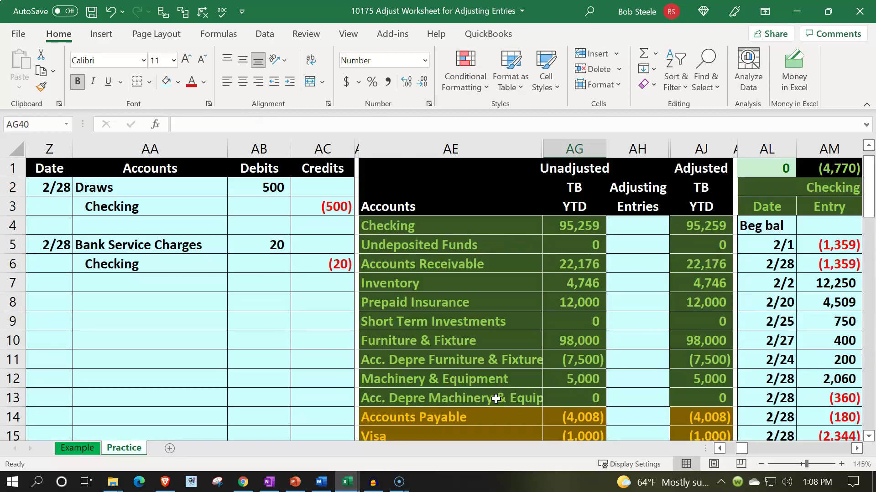
Sum the unadjusted asset balances in AG4:AG13 by selection and look over the liabilities, equity and net income rows.
left_click(564, 362)
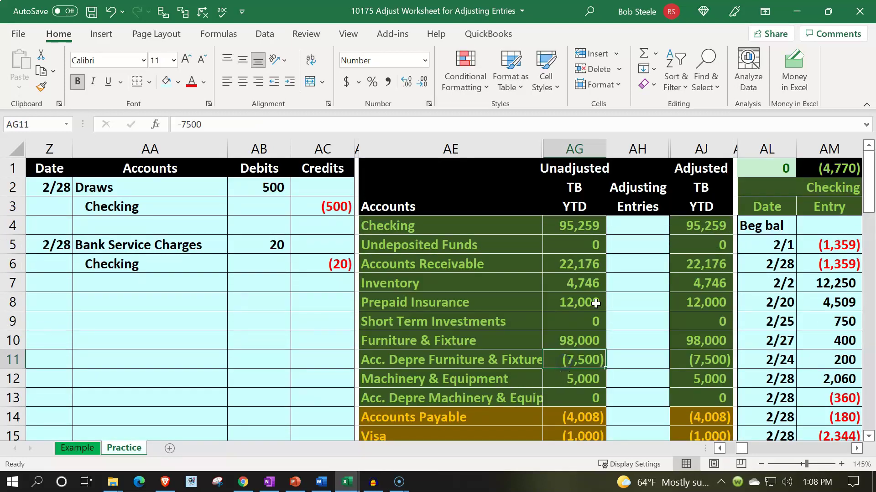
left_click(570, 233)
left_click_drag(570, 237, 574, 398)
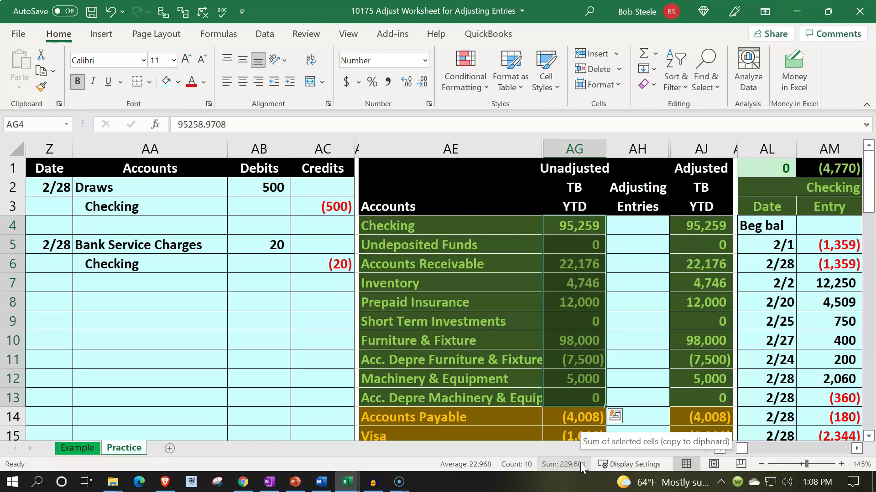
scroll(553, 385, "down", 9)
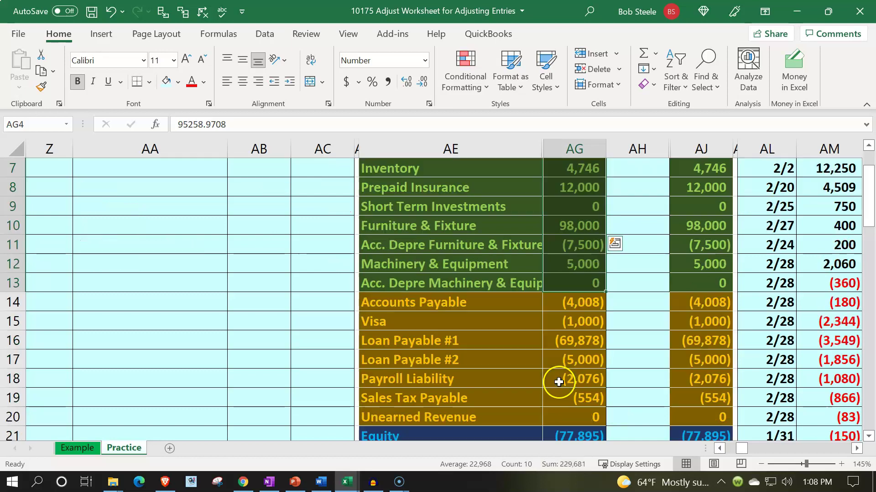
scroll(547, 385, "down", 1)
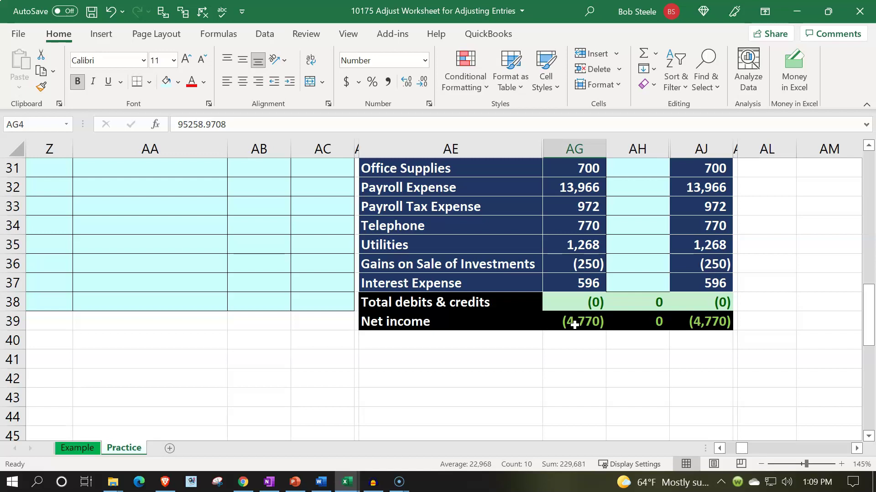
scroll(575, 324, "up", 10)
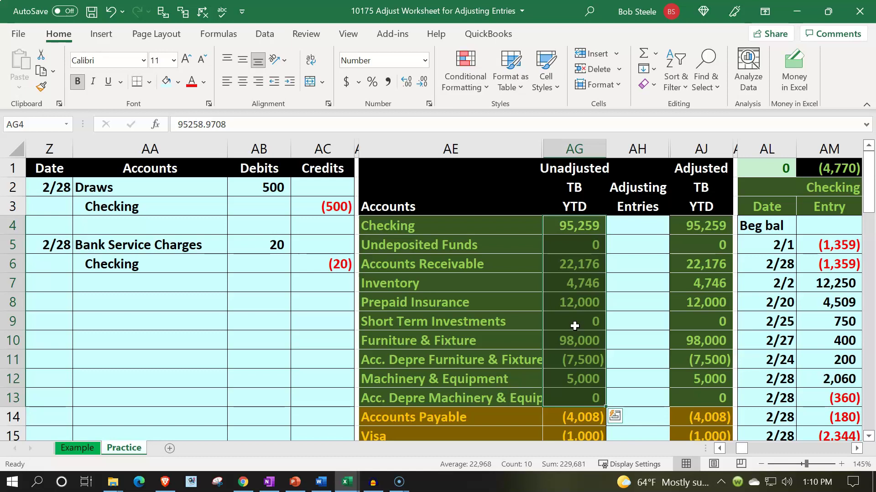
Examine the account names with their unadjusted balances and trace the Checking row across to its adjusted balance.
left_click_drag(456, 230, 584, 379)
scroll(586, 381, "down", 5)
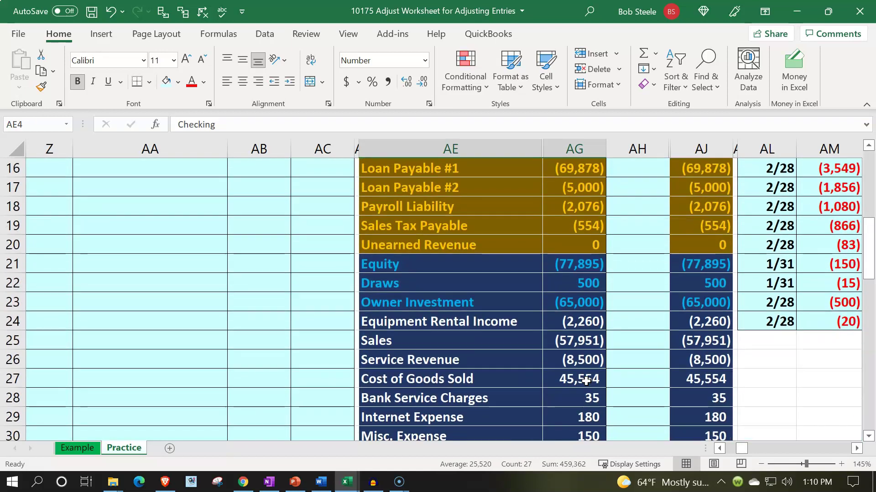
scroll(585, 381, "up", 4)
left_click_drag(465, 173, 678, 169)
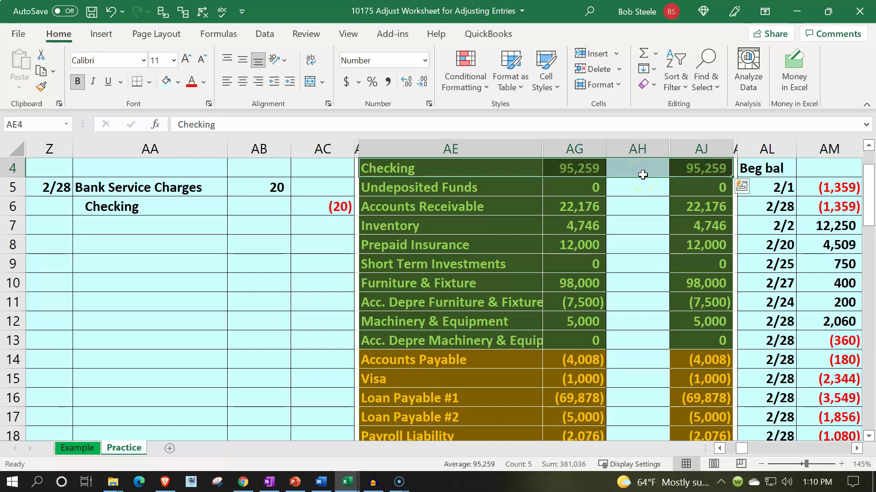
scroll(614, 264, "down", 4)
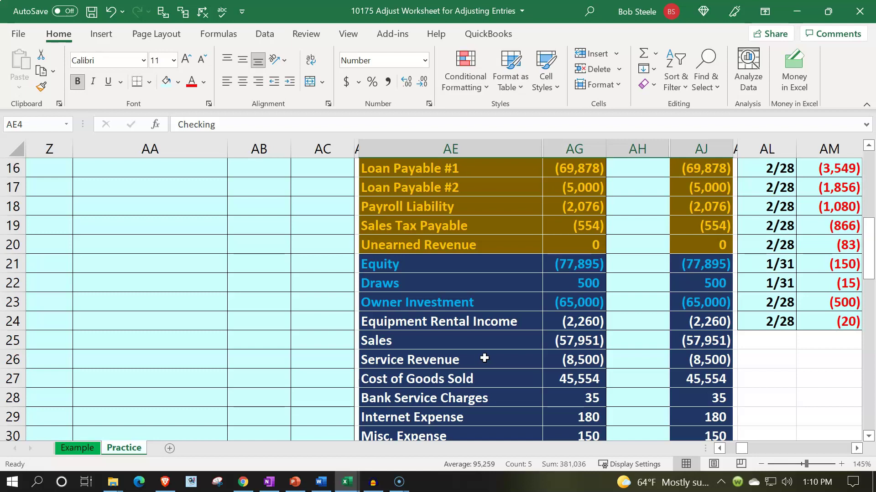
scroll(484, 358, "up", 5)
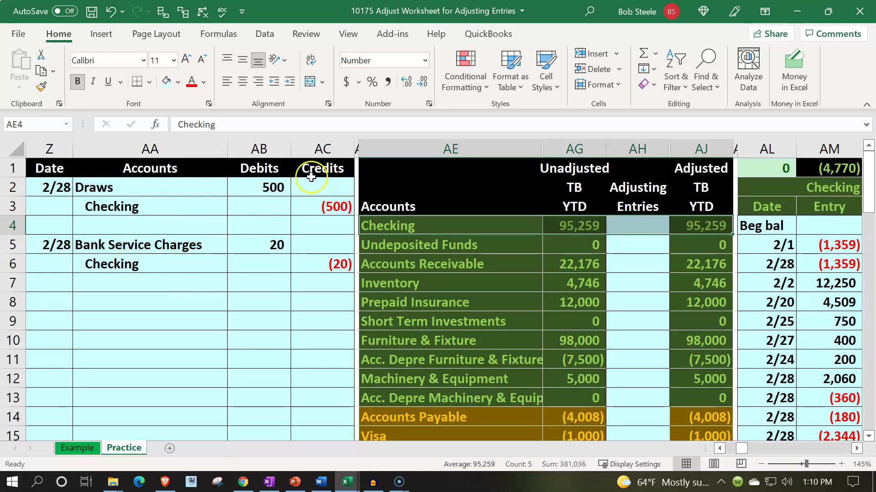
Copy the journal entry columns Z:AC and insert the copies at column AD, before the trial balance worksheet.
left_click(44, 150)
left_click_drag(44, 149, 311, 138)
key("ctrl+c")
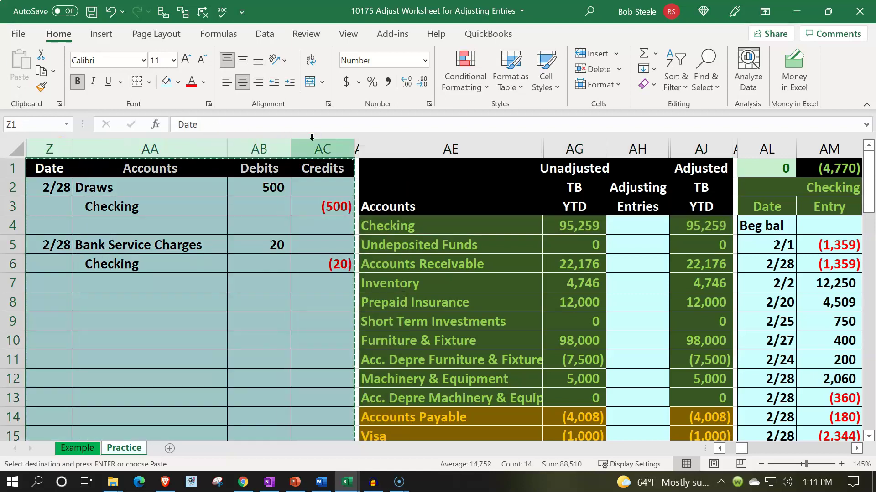
left_click(356, 145)
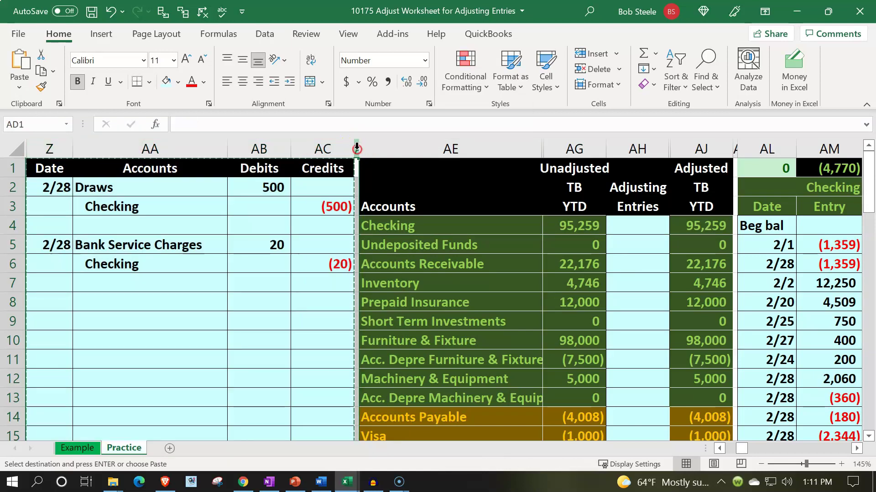
right_click(357, 147)
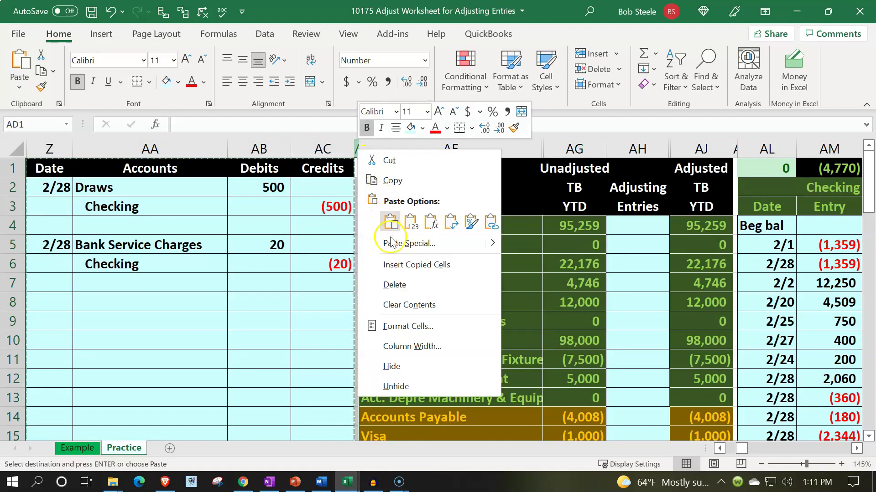
left_click(398, 267)
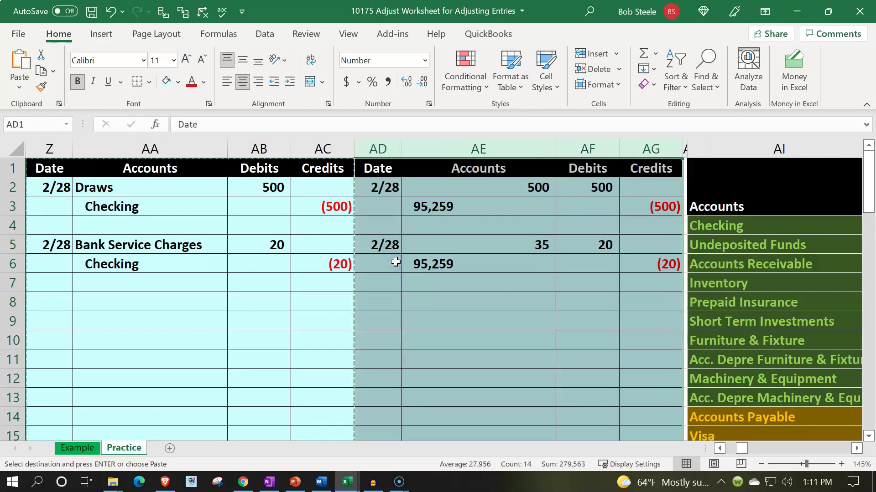
Copy the narrow spacer column AH and insert it at column AD between the two journal entry blocks.
left_click(684, 145)
key("ctrl+c")
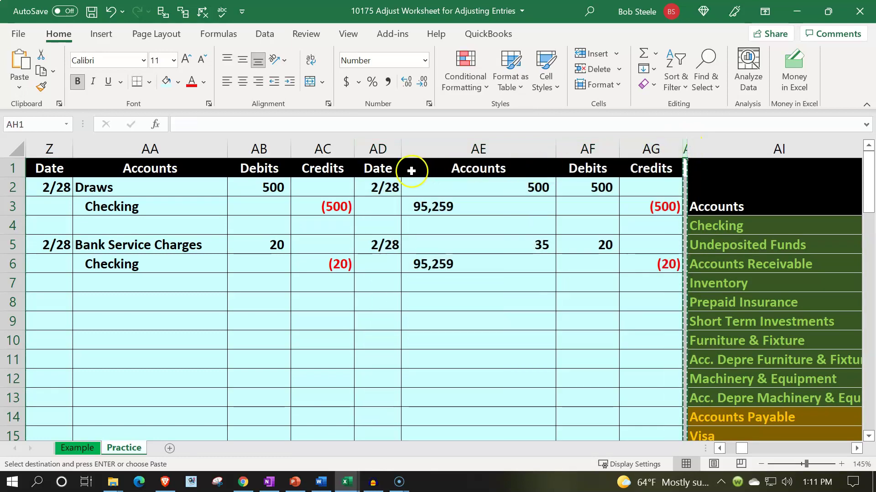
left_click(378, 147)
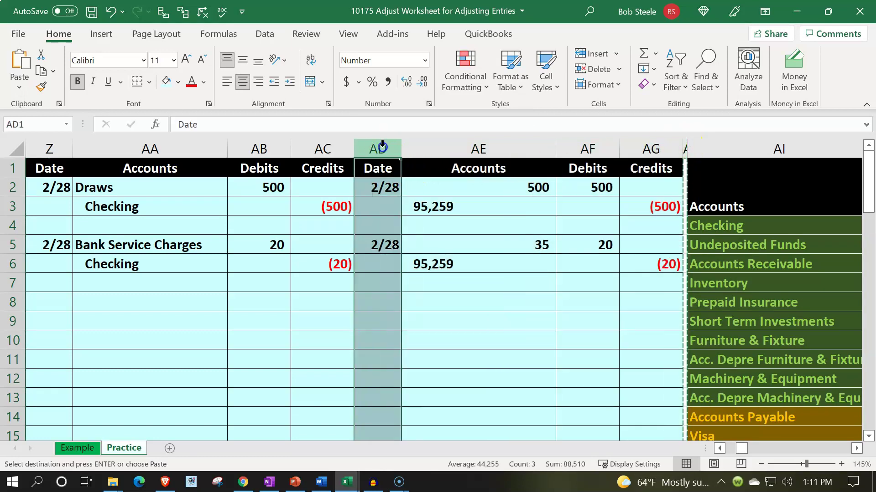
right_click(382, 221)
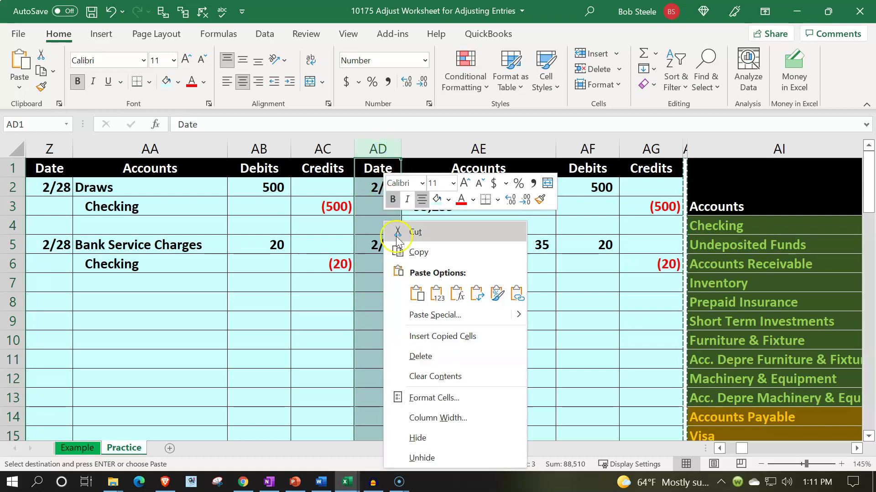
left_click(434, 336)
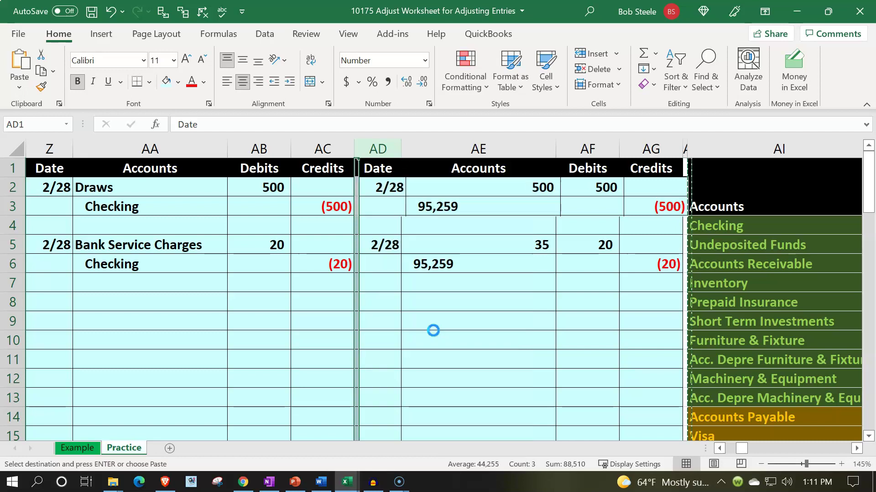
left_click(430, 331)
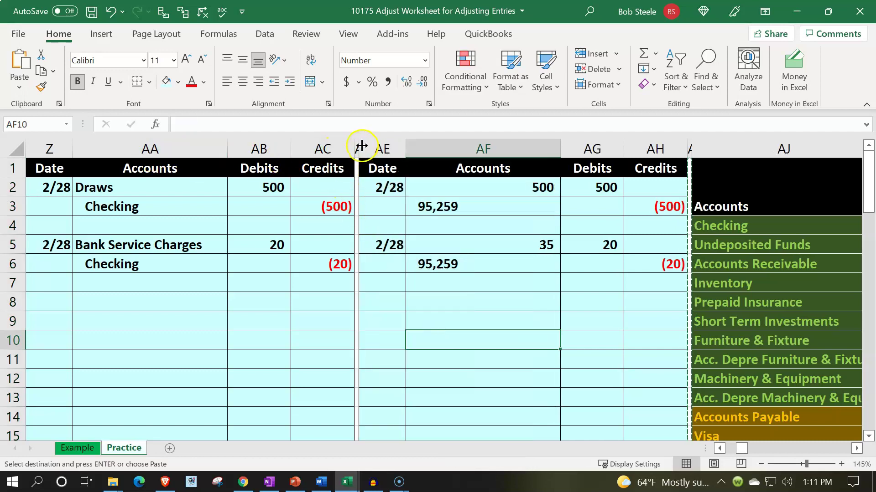
Hide columns Z:AD holding the original journal entries and the spacer beside them.
left_click_drag(357, 143, 49, 146)
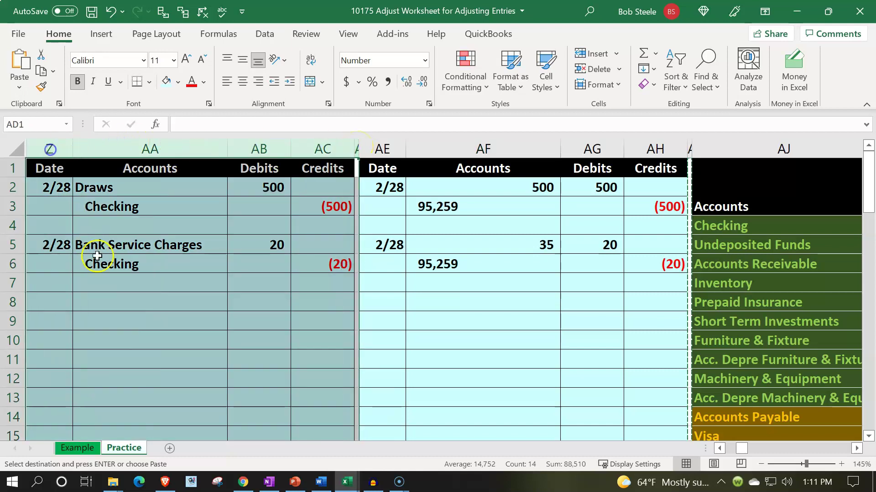
right_click(112, 278)
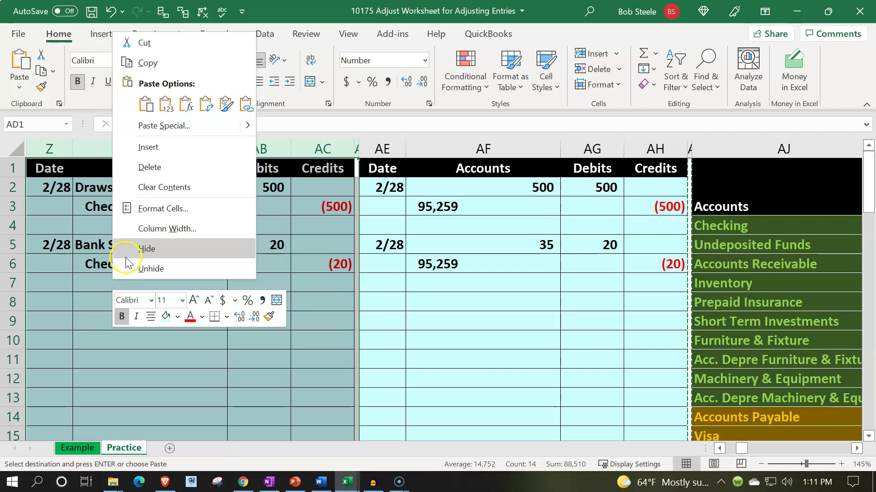
left_click(127, 252)
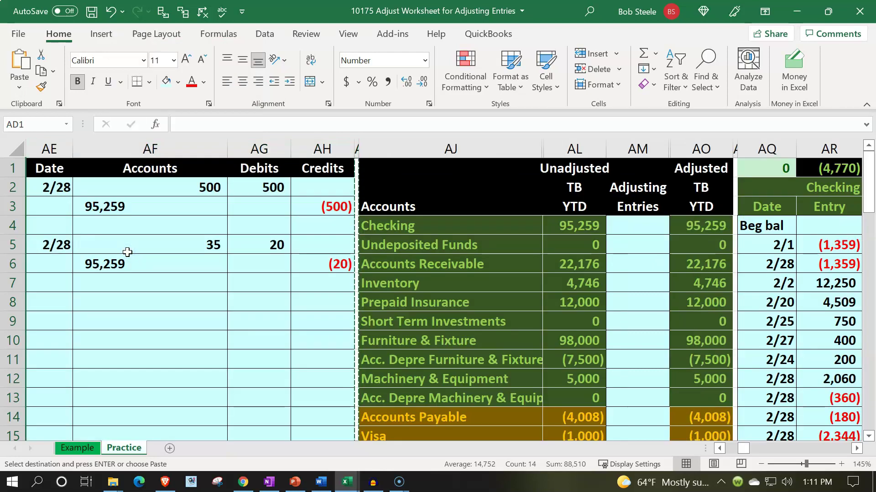
left_click(156, 207)
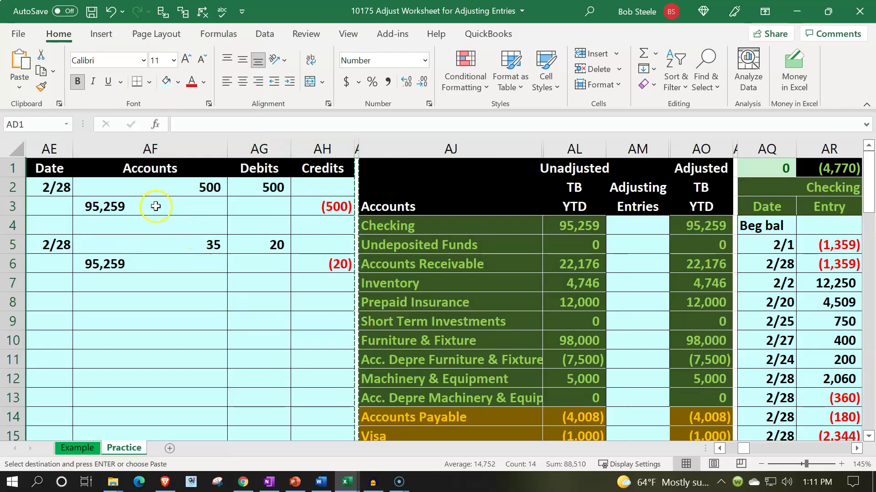
Copy the formatting of AE2:AH2 down over the entry rows of the new journal block with Format Painter.
left_click_drag(50, 188, 292, 190)
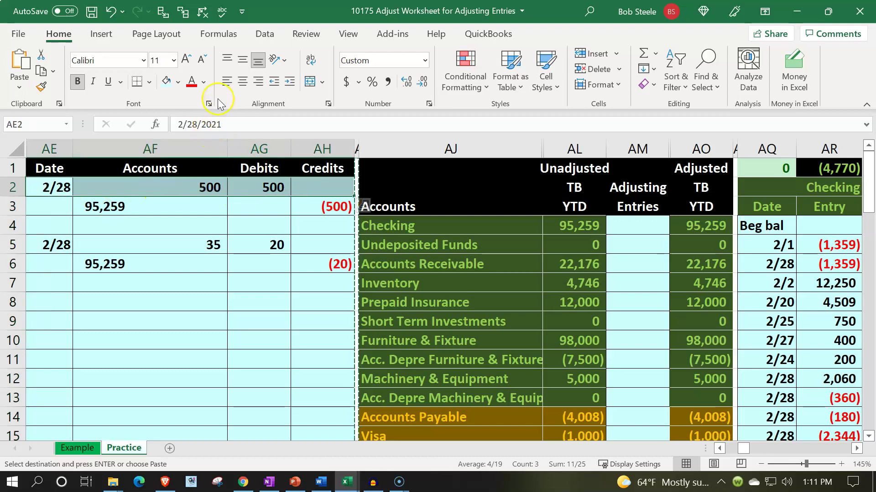
left_click(42, 86)
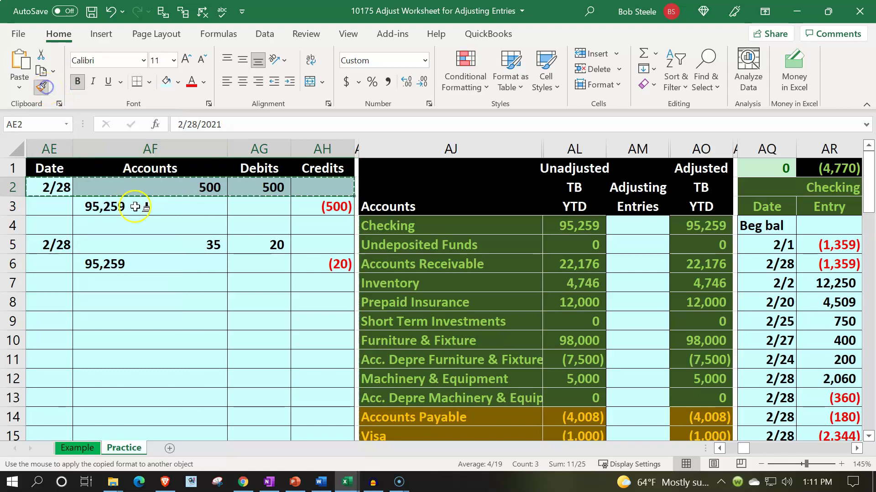
mouse_move(59, 188)
left_mouse_down()
mouse_move(102, 191)
mouse_move(274, 299)
mouse_move(293, 453)
mouse_move(301, 403)
left_mouse_up()
scroll(299, 404, "up", 8)
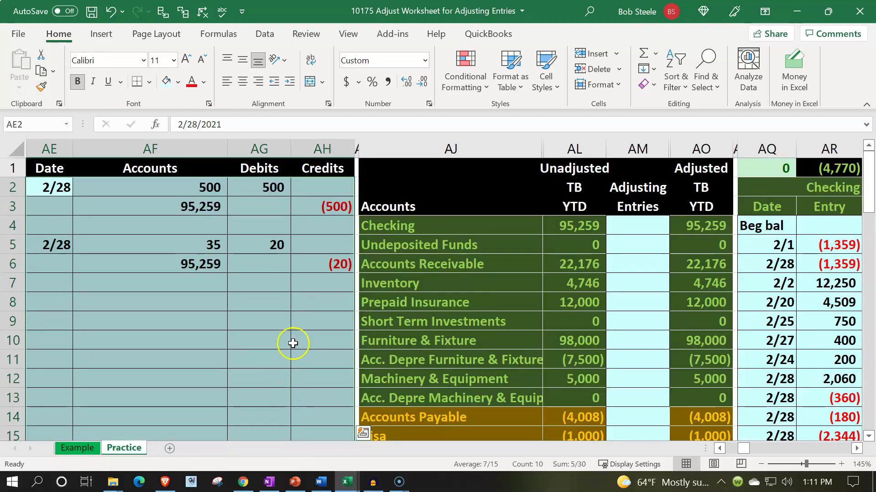
Clear all copied entries from the new journal block below its header row in AE:AH.
key("Delete")
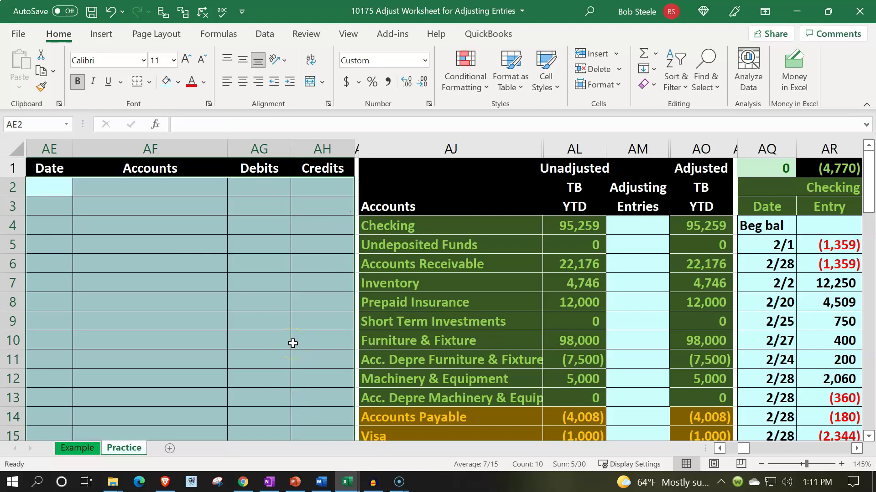
key("shift+BackSpace")
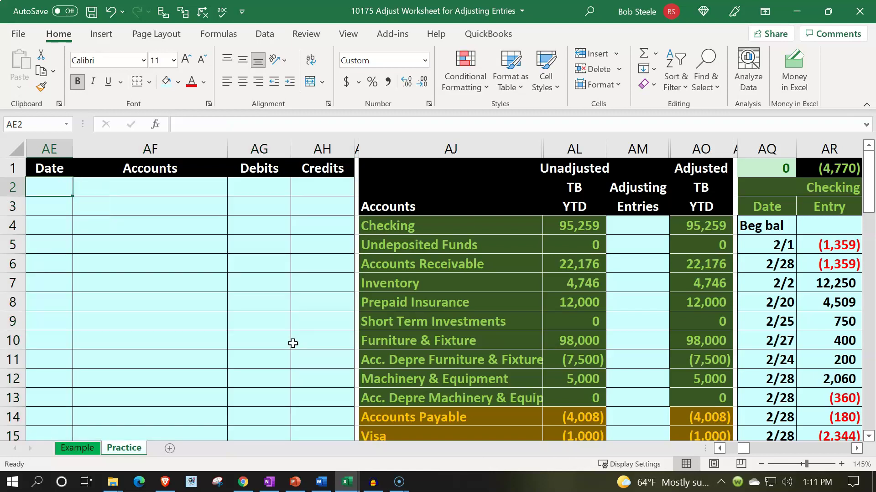
key("Down")
key("Down")
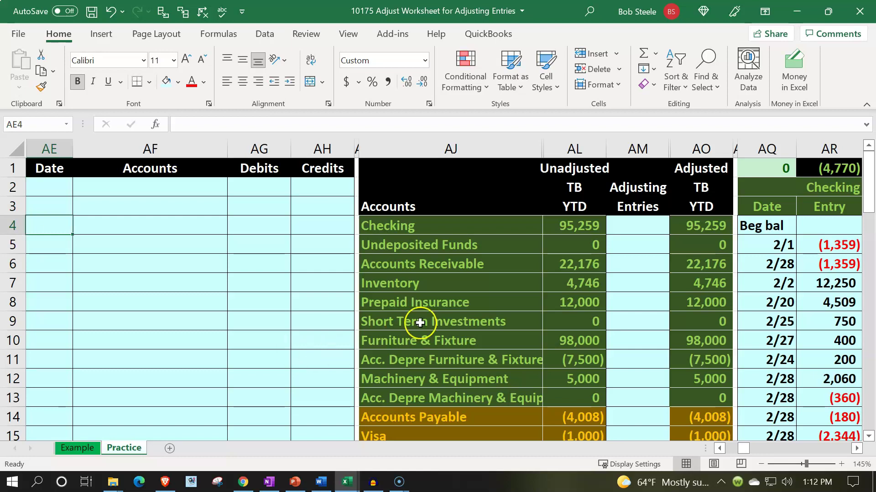
Examine the general ledger accounts beside the trial balance and the adjusted balance formula in AO5, and return to the empty journal entry block.
left_click(632, 264)
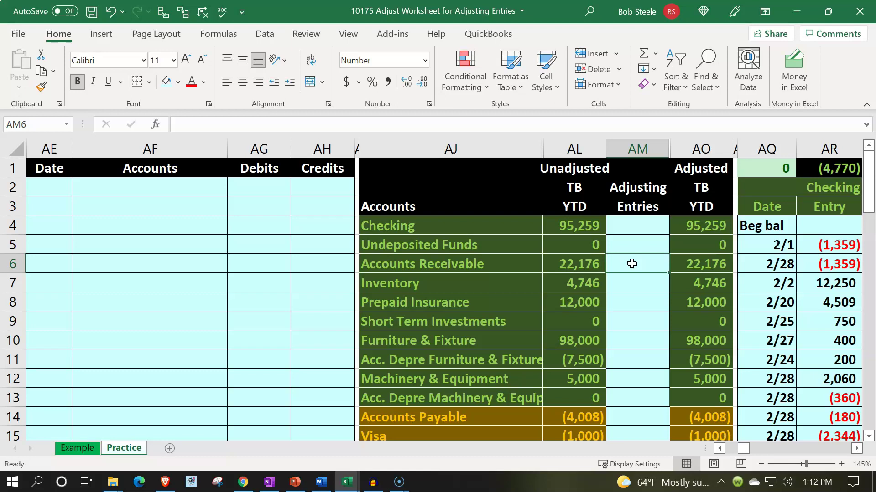
key("Right")
key("Right")
key("Right")
key("Right")
key("Right")
key("Right")
key("Right")
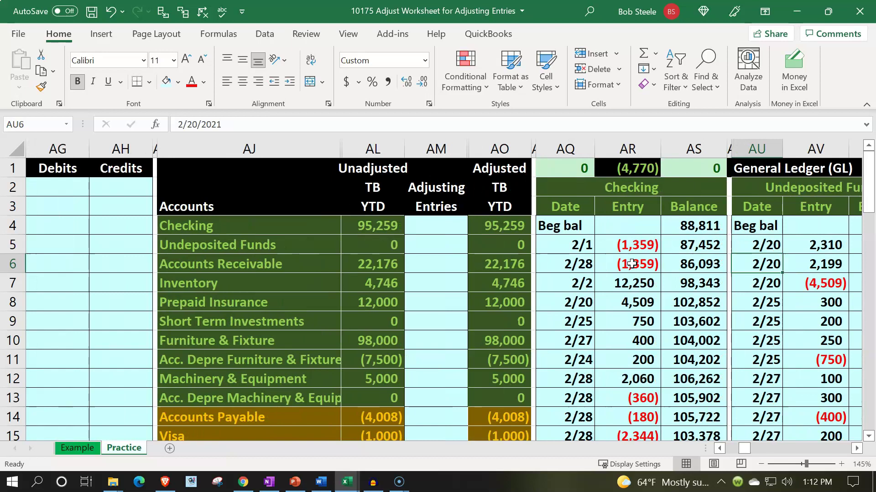
key("Right")
key("Right")
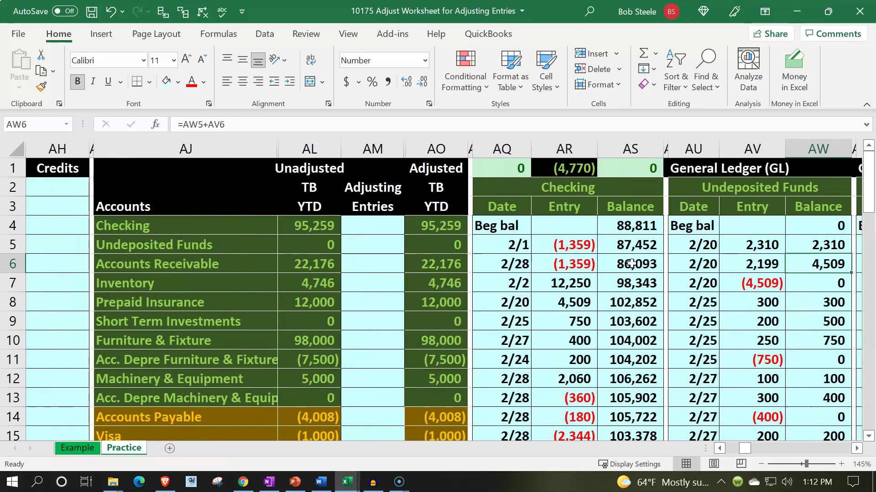
key("Right")
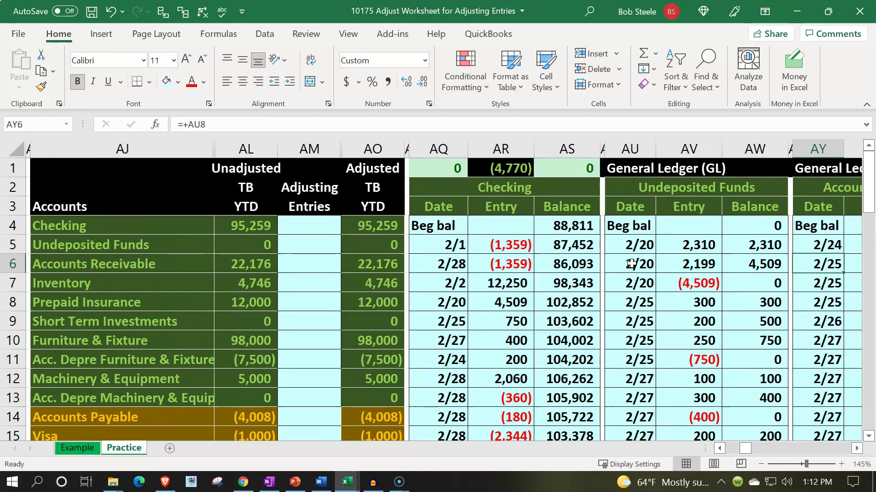
key("Right")
key("Right")
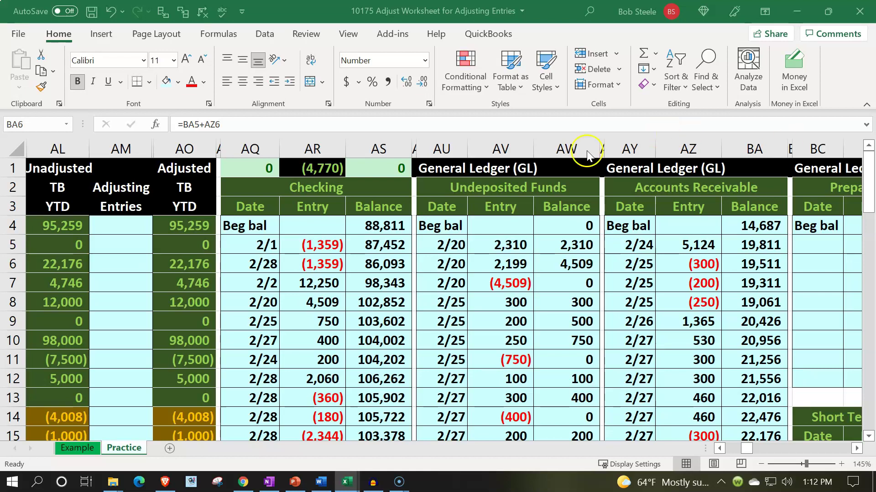
left_click(189, 242)
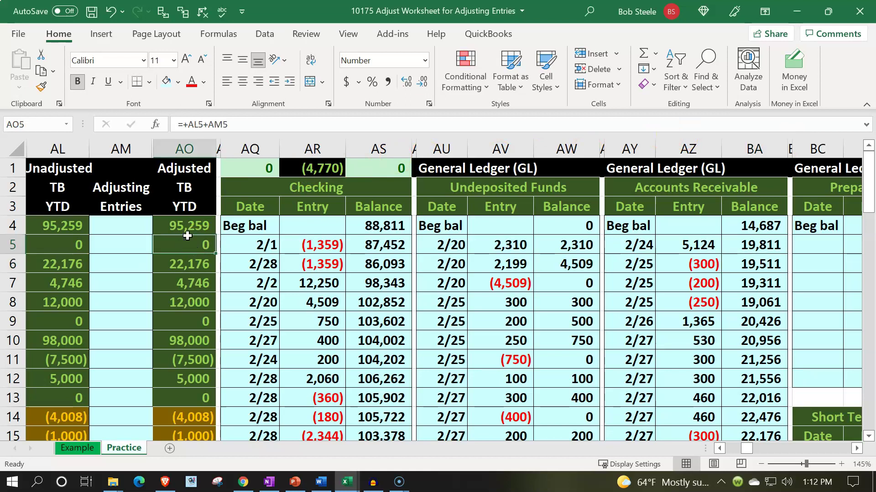
key("Left")
key("Left")
key("Left")
key("Left")
key("Left")
key("Left")
key("Left")
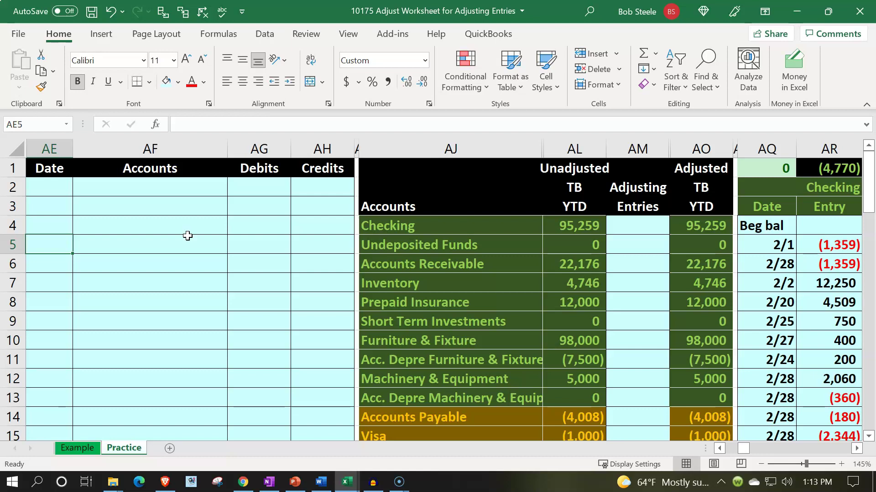
Insert two columns at AP, directly after the adjusted trial balance, and clear their inherited formatting.
left_click(700, 150)
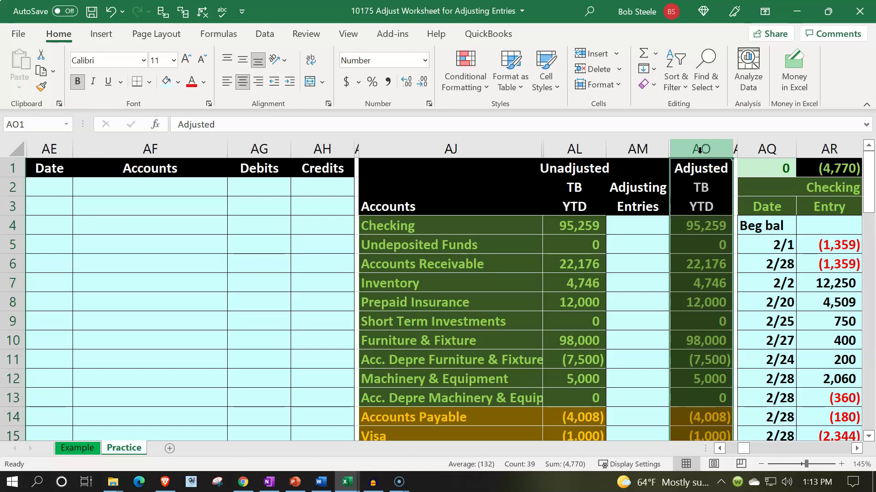
left_click(735, 146)
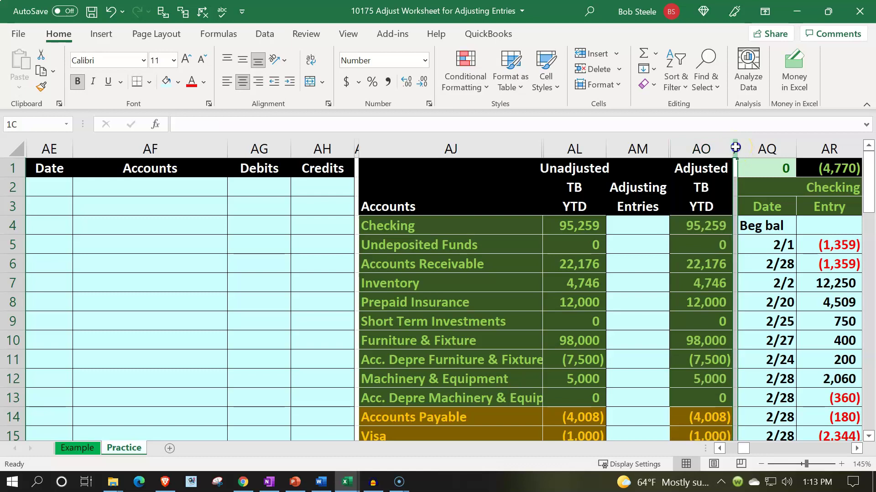
left_click_drag(735, 147, 739, 145)
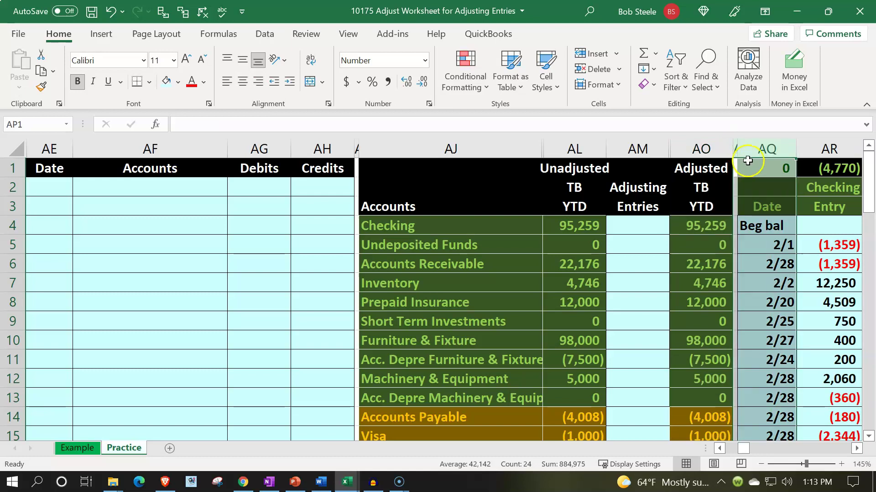
right_click(753, 199)
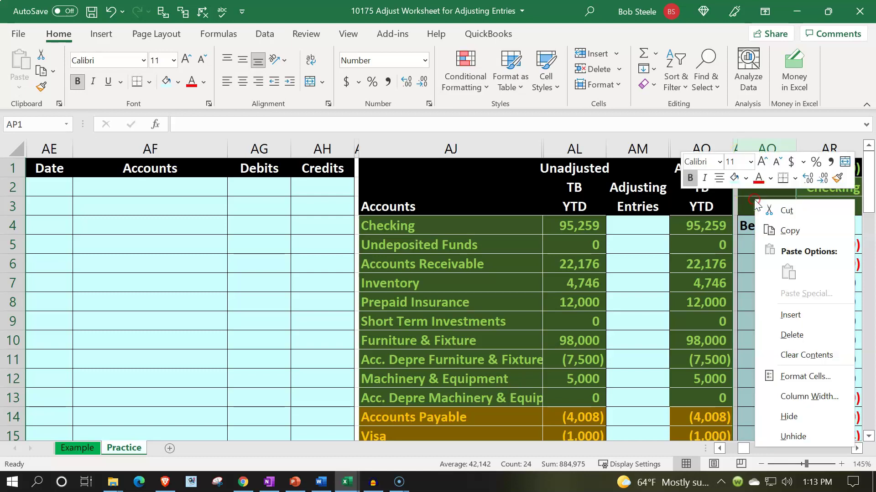
left_click(799, 310)
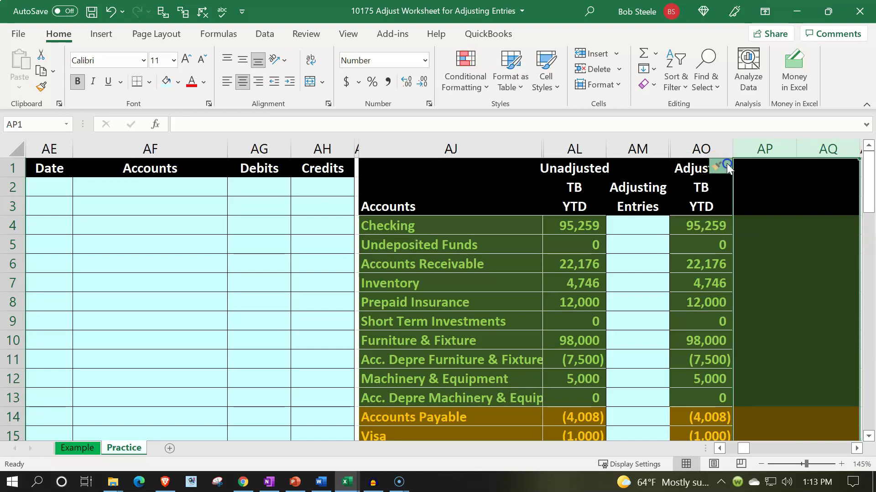
left_click(725, 167)
left_click(734, 215)
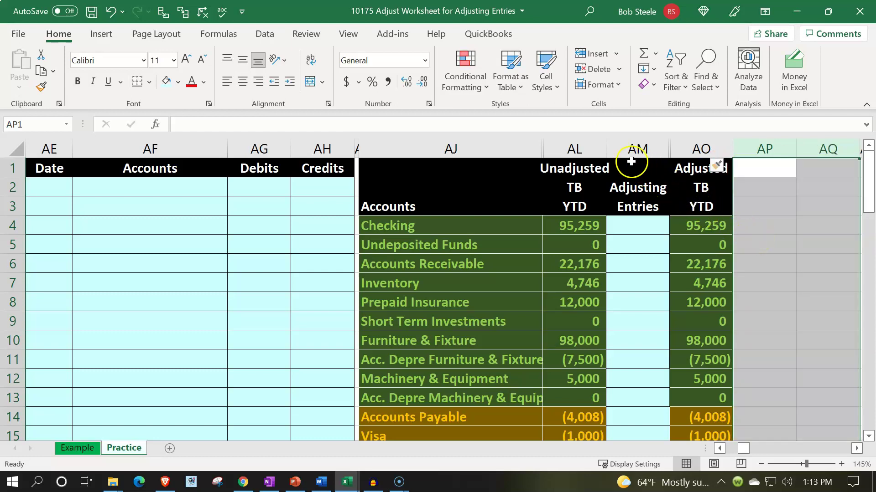
Copy the formatting of columns AM:AO onto the newly inserted columns starting at AP.
left_click(625, 148)
left_click_drag(626, 150, 681, 149)
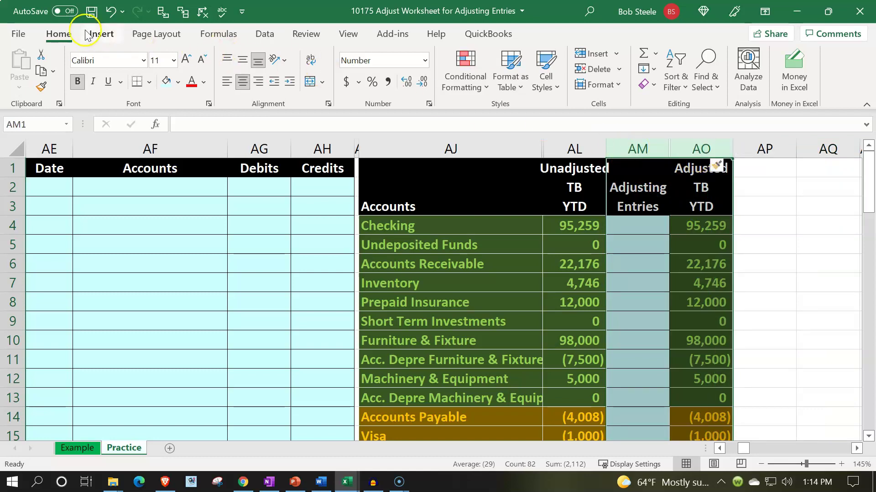
left_click(41, 89)
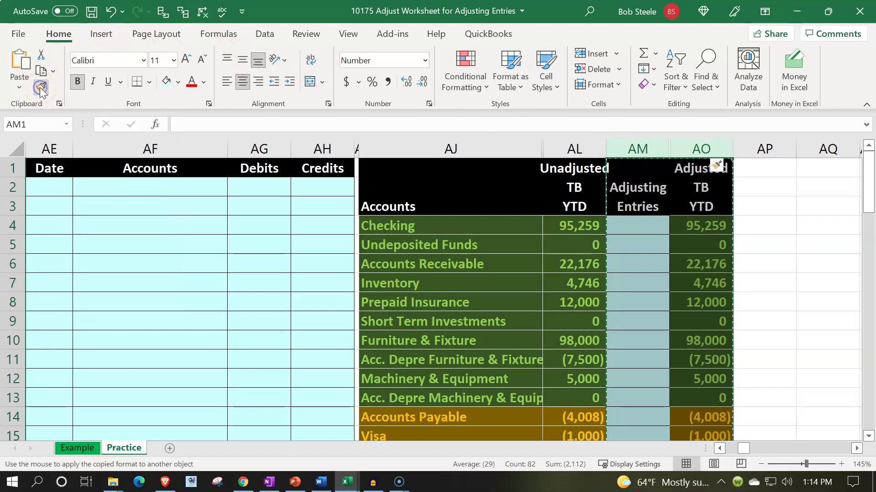
left_click(745, 168)
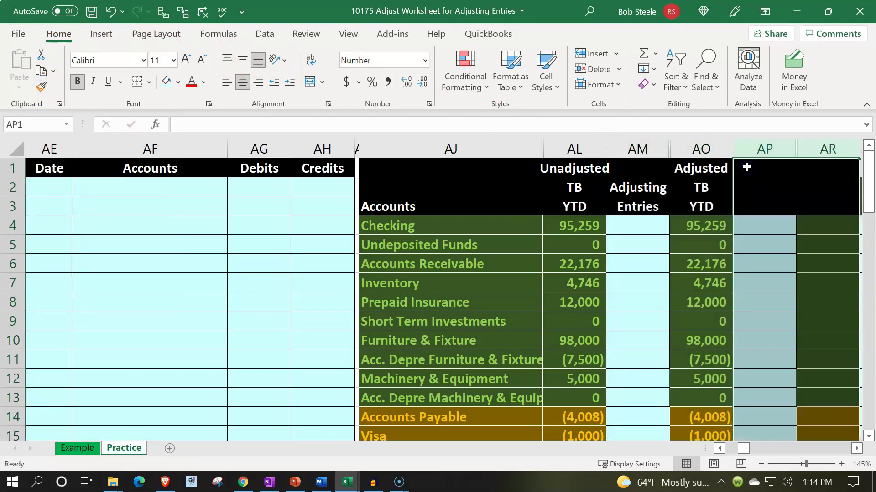
Enter the heading "Reversing" in AP1, beside the adjusted trial balance heading.
left_click(755, 197)
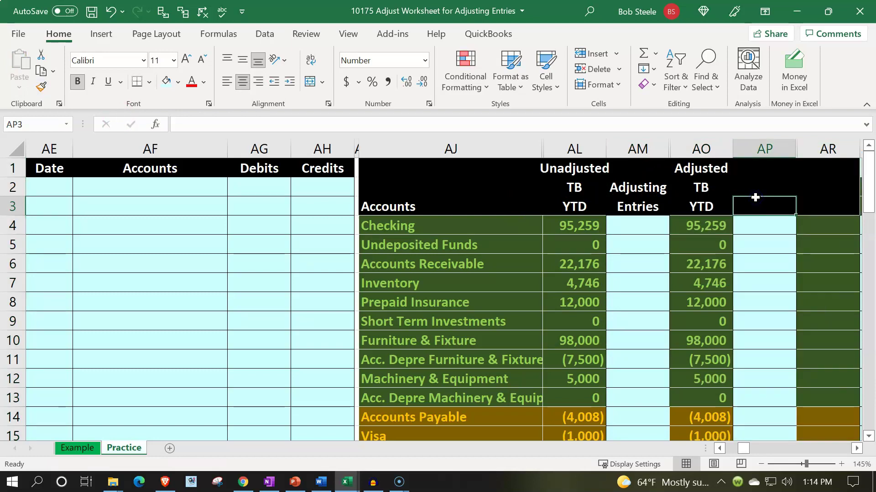
key("Up")
key("Up")
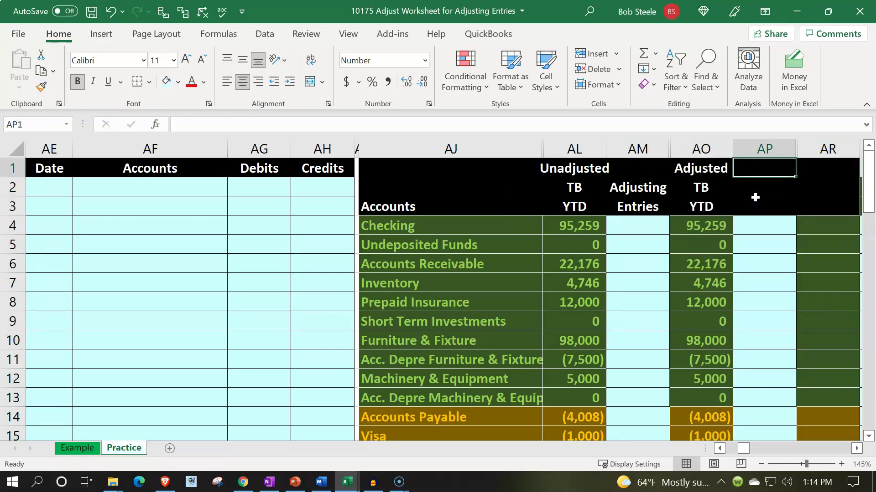
type("Reversing")
key("Return")
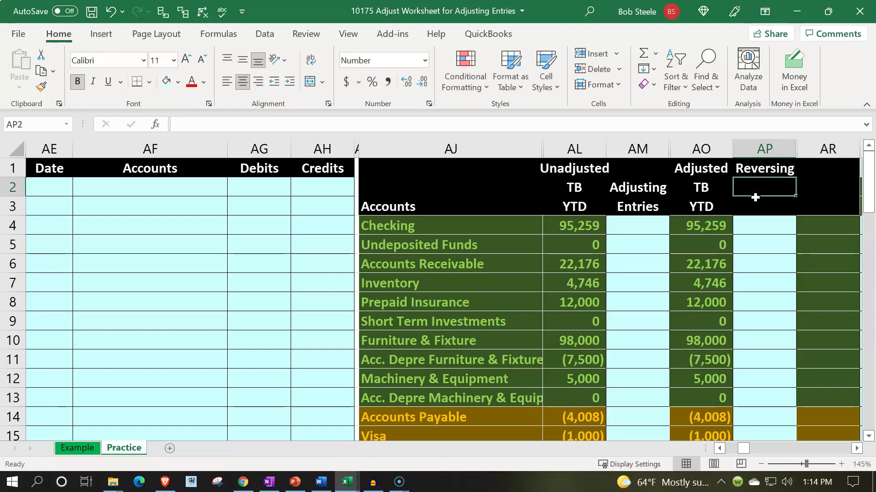
Enter "3/01" as text in AP2 and "Entries" in AP3 under the Reversing heading.
type("'")
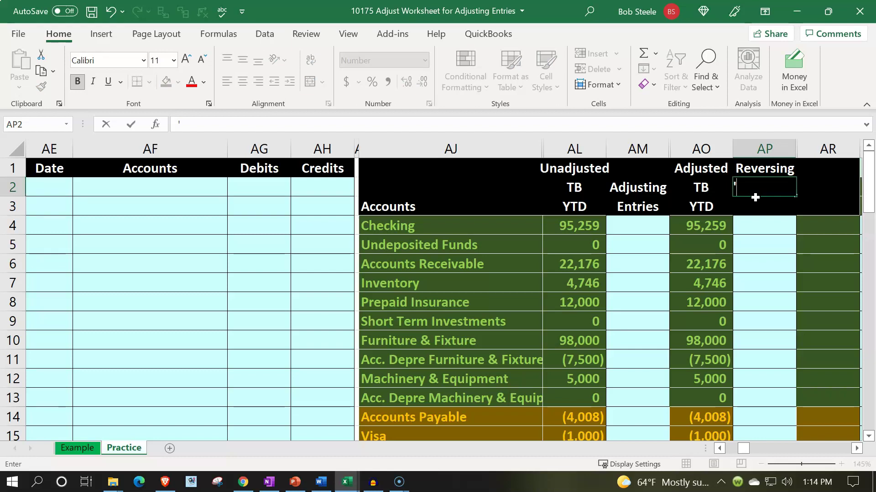
type("3/3")
key("BackSpace")
type("01")
key("Return")
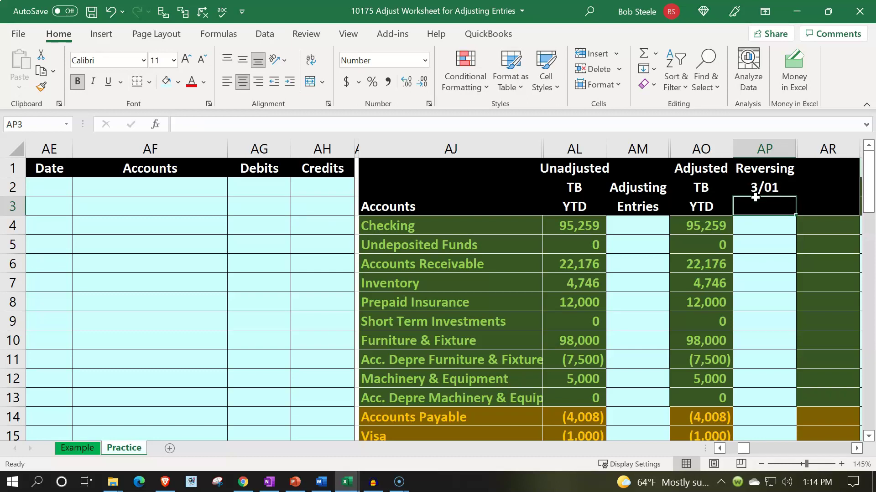
type("Entries")
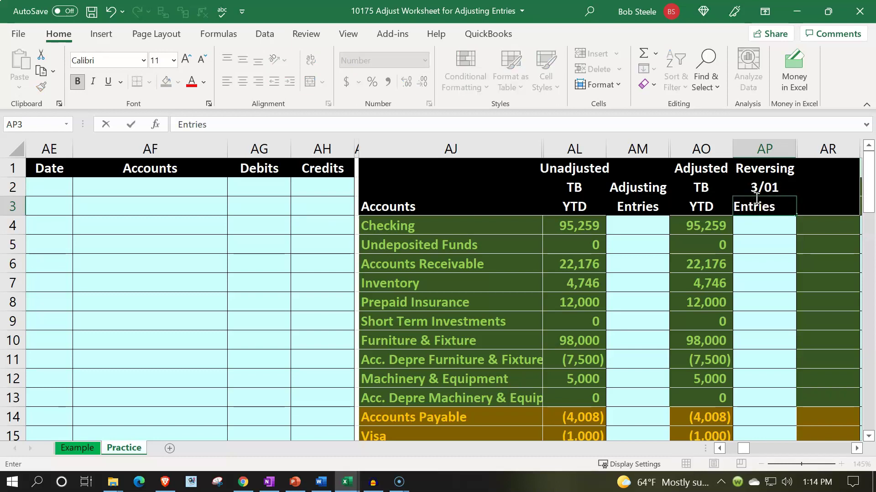
Change the Reversing column's sub-headings to "Entries" in AP2 and "3/01" as text in AP3.
left_click(755, 195)
type("Entris")
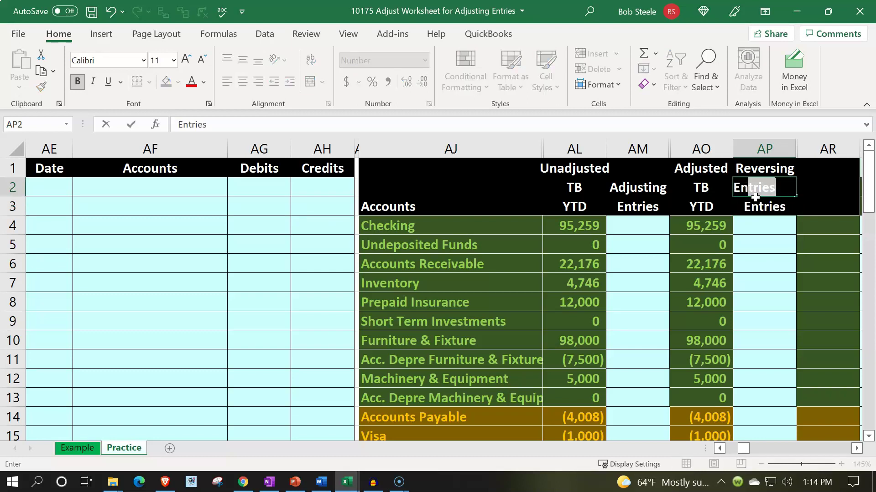
key("BackSpace")
key("BackSpace")
type("ies")
key("Return")
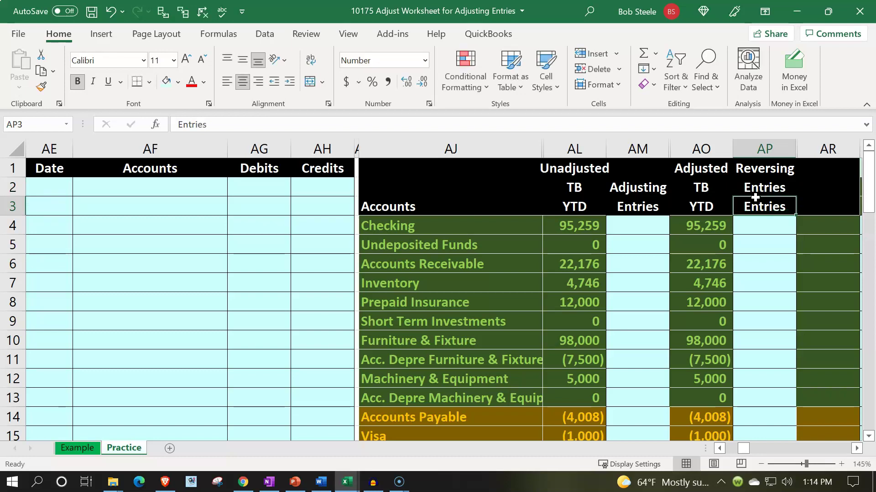
type("'")
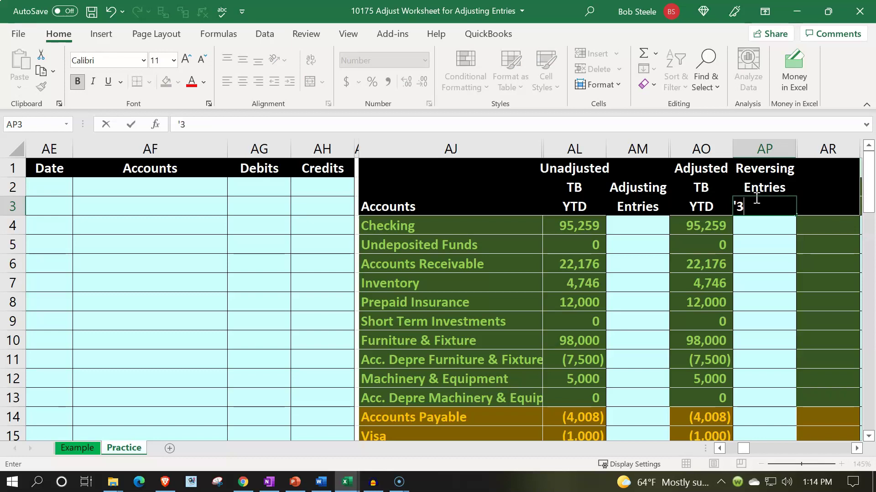
type("3/01")
key("Return")
Enter the heading "Trial" in AR1 and "Balance" in AR2, beside the Reversing Entries column.
key("Right")
key("Up")
key("Up")
key("Up")
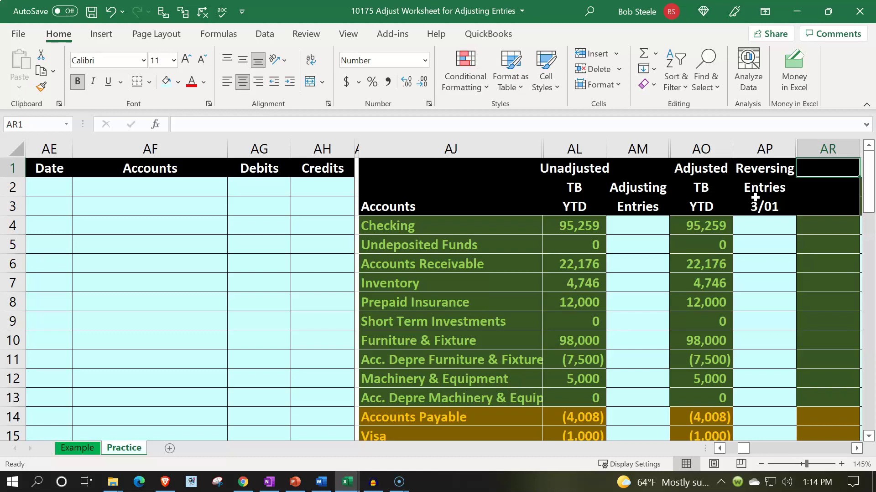
type("Trual")
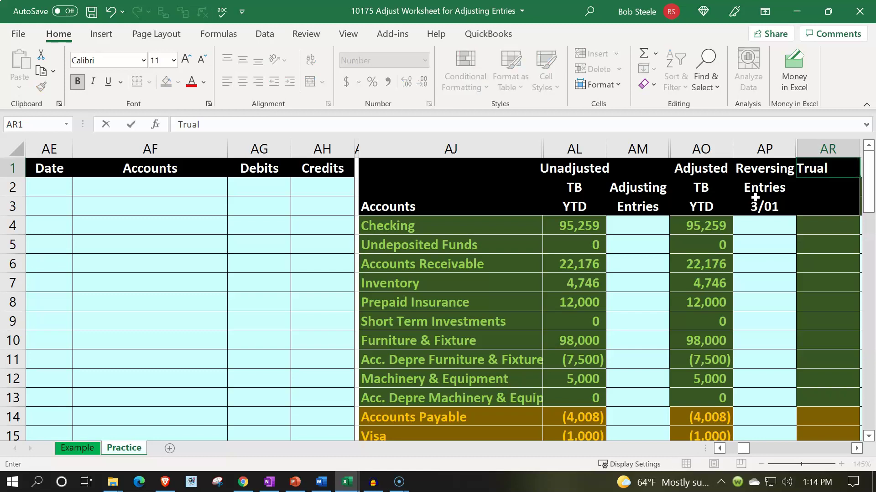
key("Return")
key("Up")
type("Trial")
key("Return")
type("Balance")
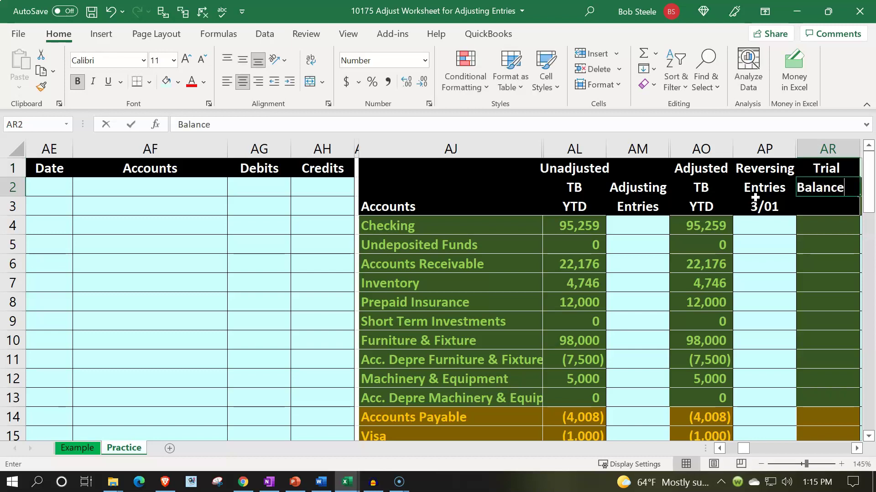
key("ctrl+Return")
key("Return")
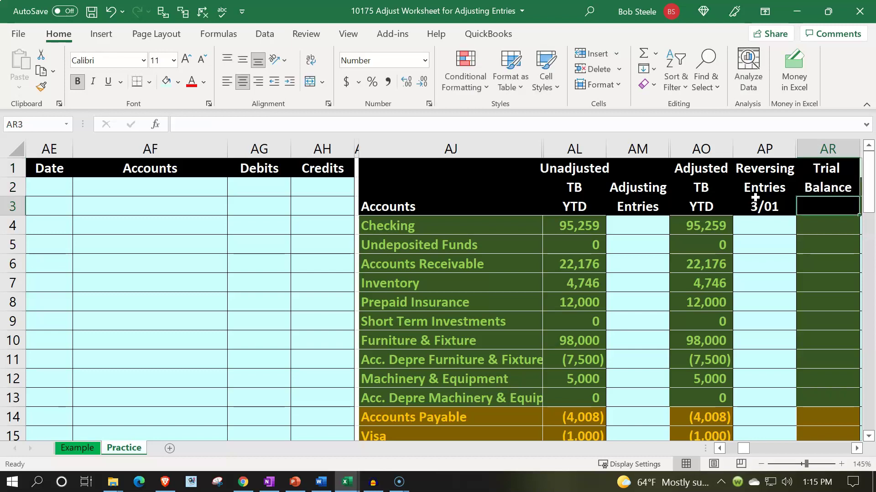
Enter "3/01" in AR3 to complete the Trial Balance heading.
type("3")
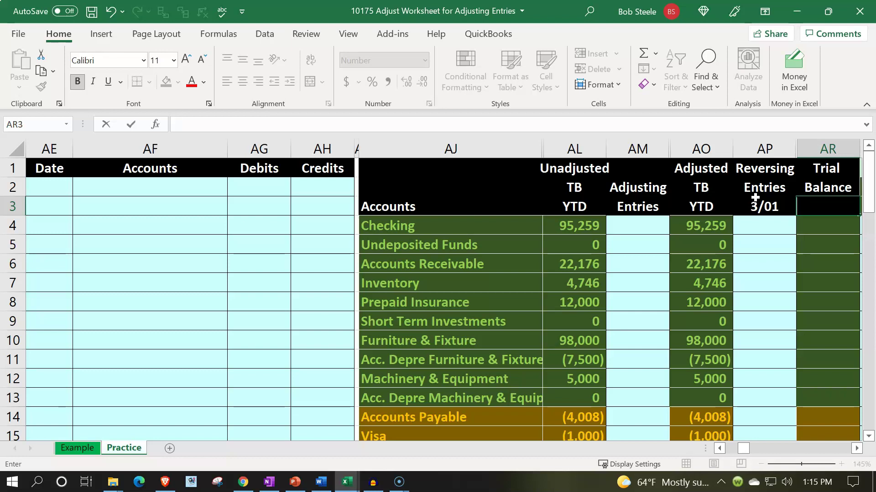
type("+")
left_click(755, 197)
key("Return")
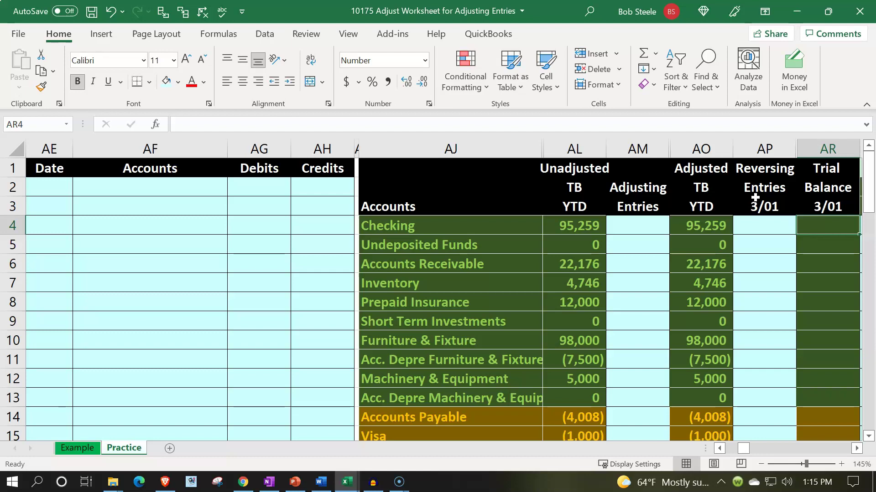
Enter the formula =AO4+AP4 in AR4 to add the Checking account's adjusted balance and reversing entry.
type("=")
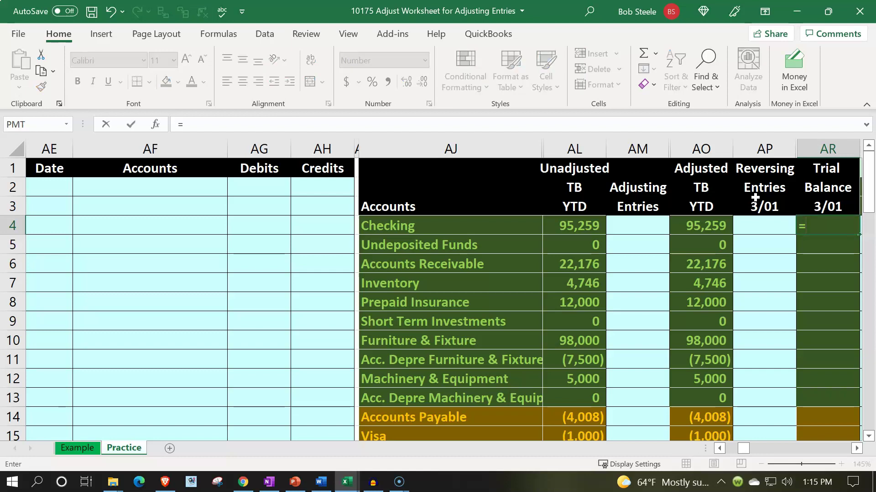
key("Left")
key("Left")
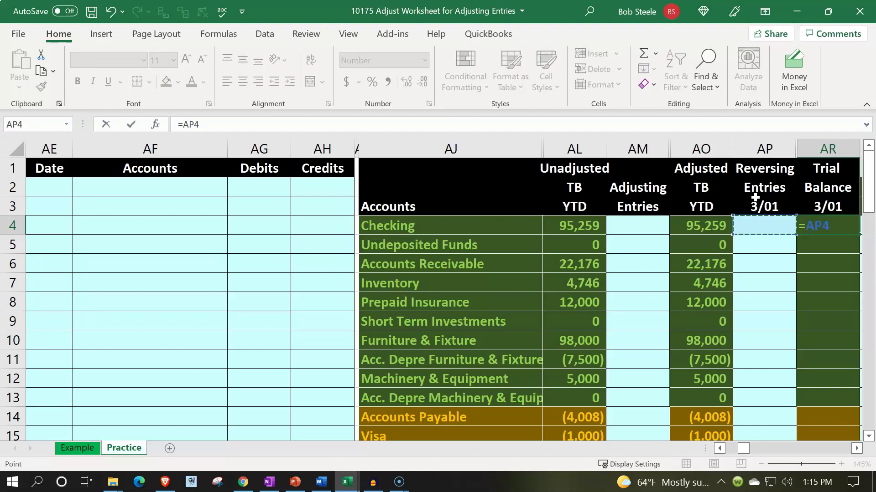
type("+")
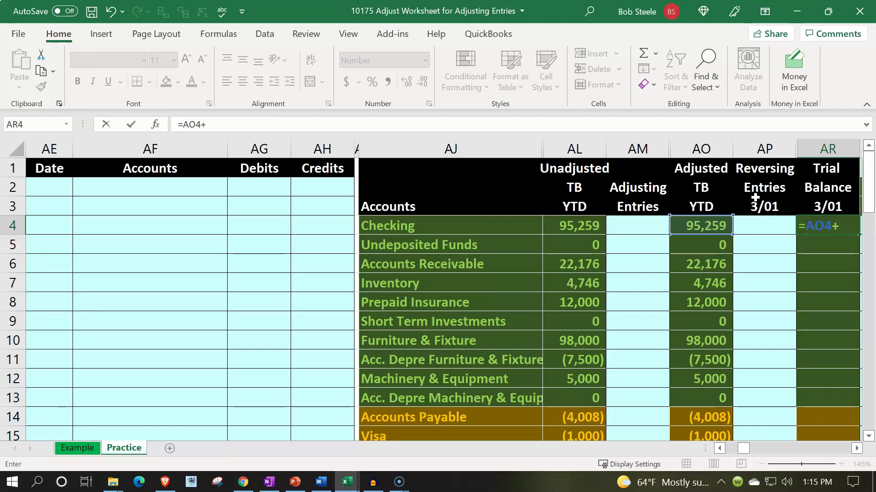
left_click(757, 222)
key("Return")
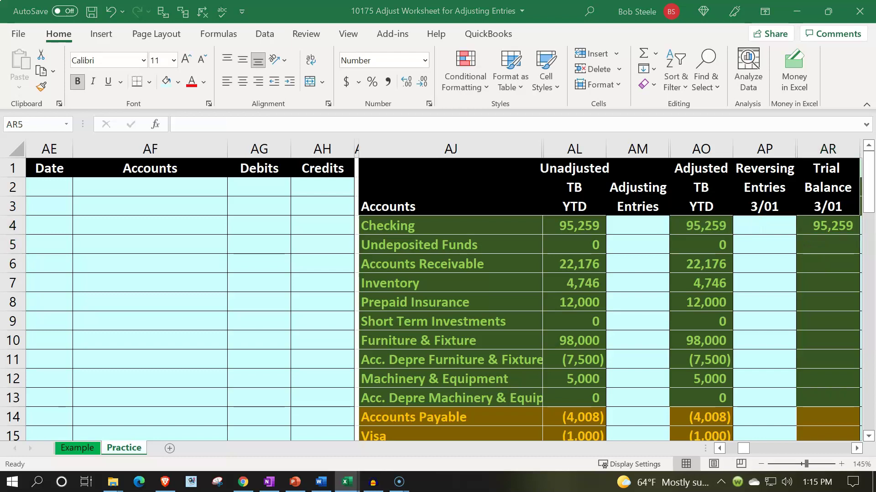
Copy the AR4 formula down to AR5:AR37, pasting formulas only to keep the existing cell formatting.
left_click(821, 223)
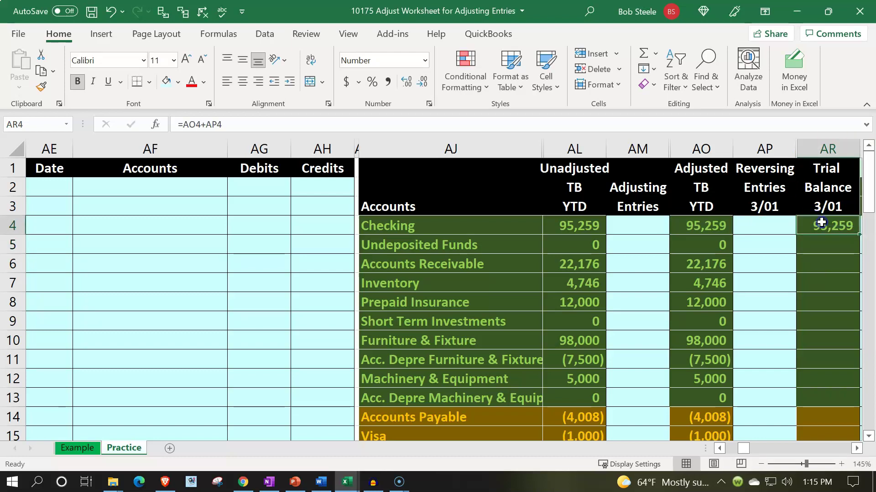
key("ctrl+c")
left_click_drag(825, 246, 829, 340)
right_click(830, 212)
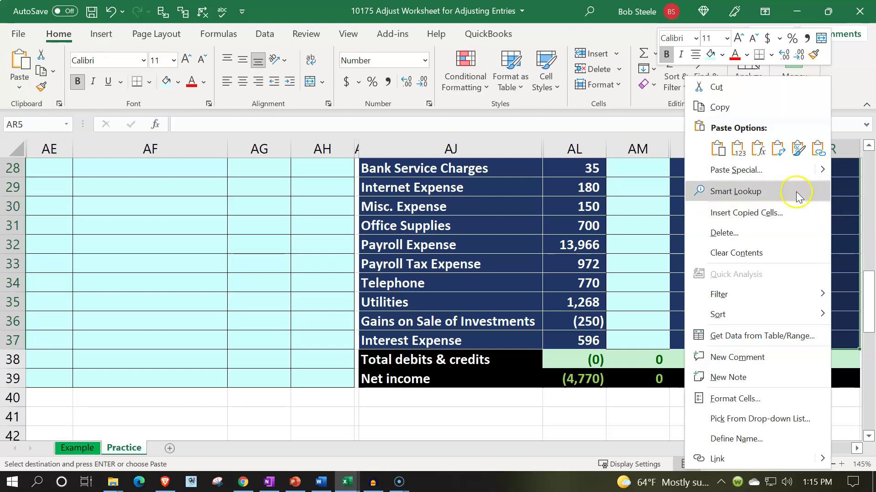
left_click(757, 149)
scroll(783, 280, "up", 9)
scroll(782, 280, "down", 3)
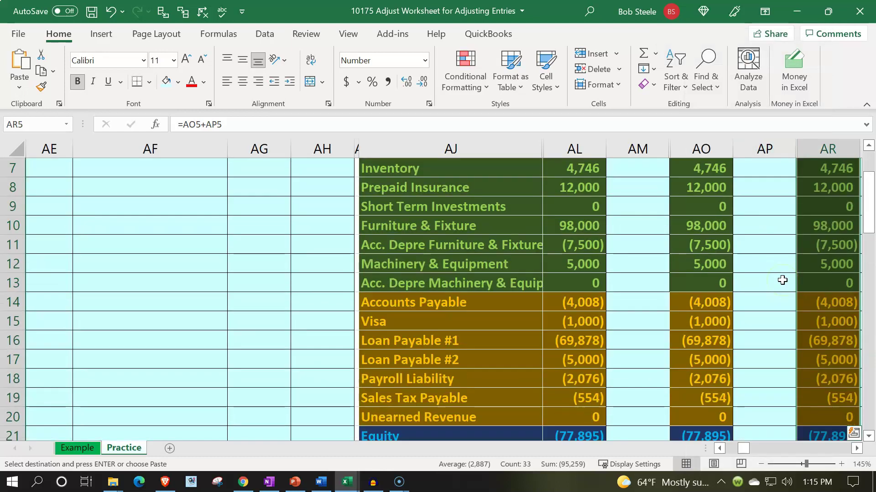
scroll(782, 280, "up", 3)
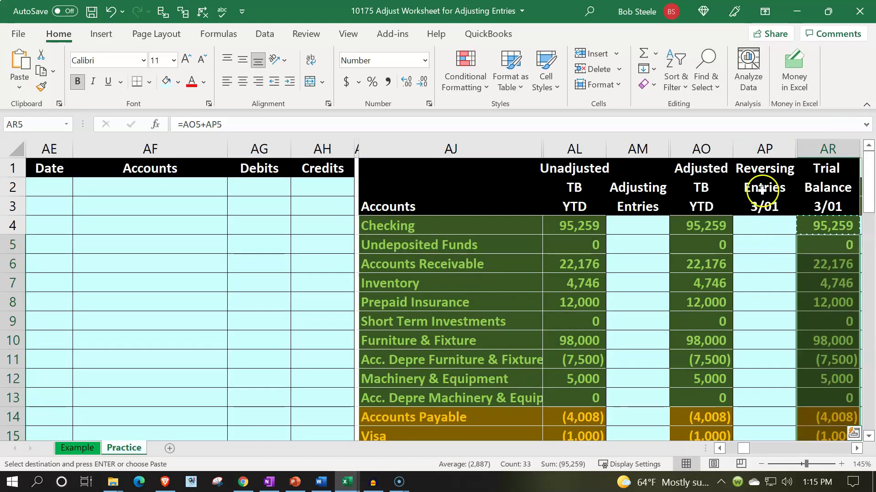
Review the adjusting entries, adjusted, reversing and 3/01 trial balance columns alongside the neighbouring Checking ledger.
left_click(624, 147)
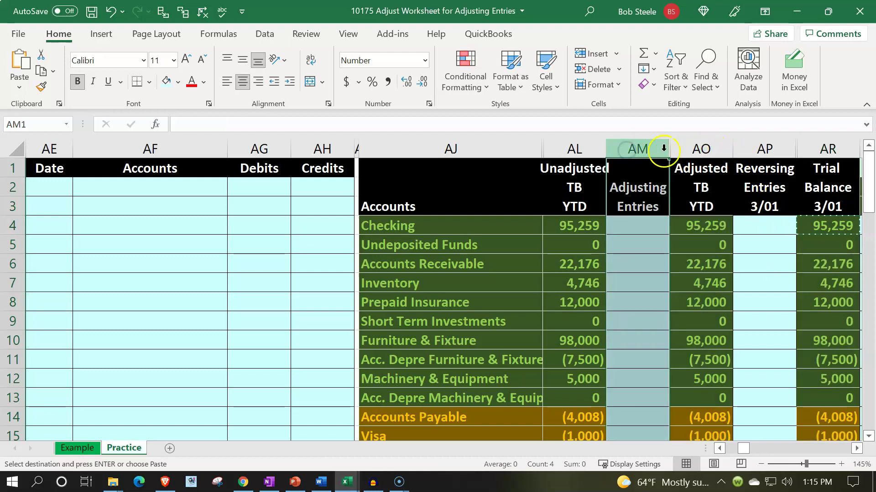
left_click(689, 150)
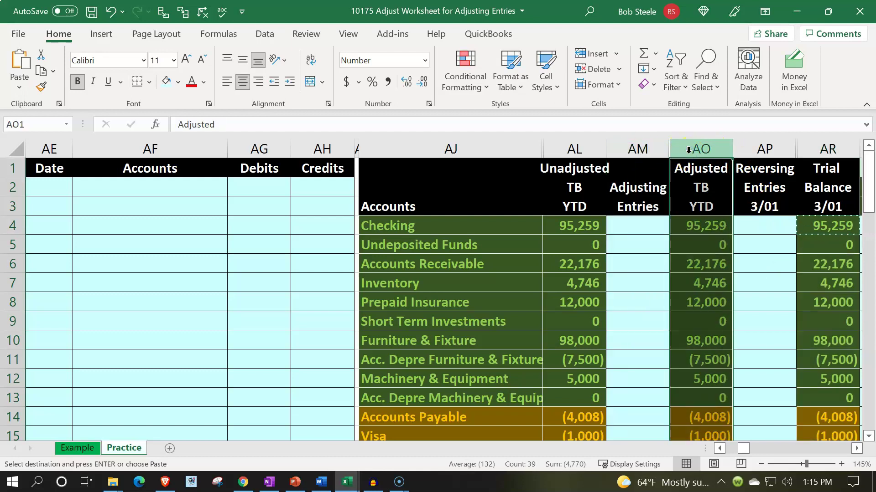
left_click(768, 149)
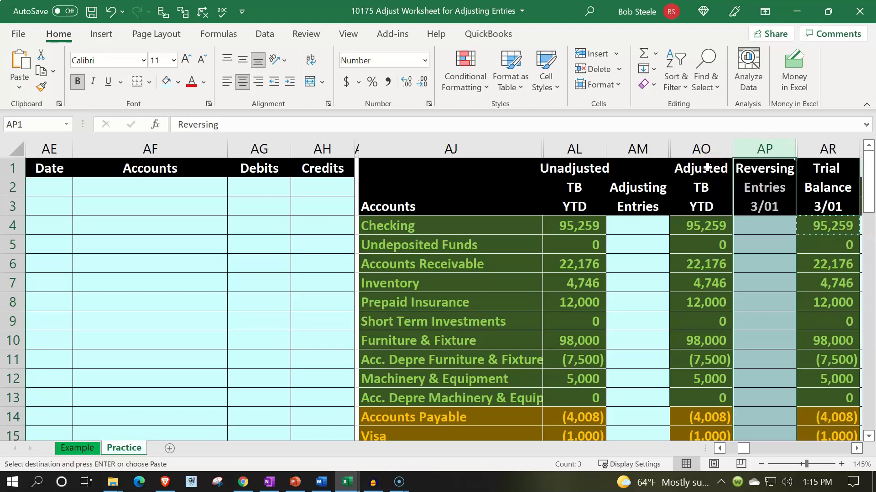
left_click(754, 264)
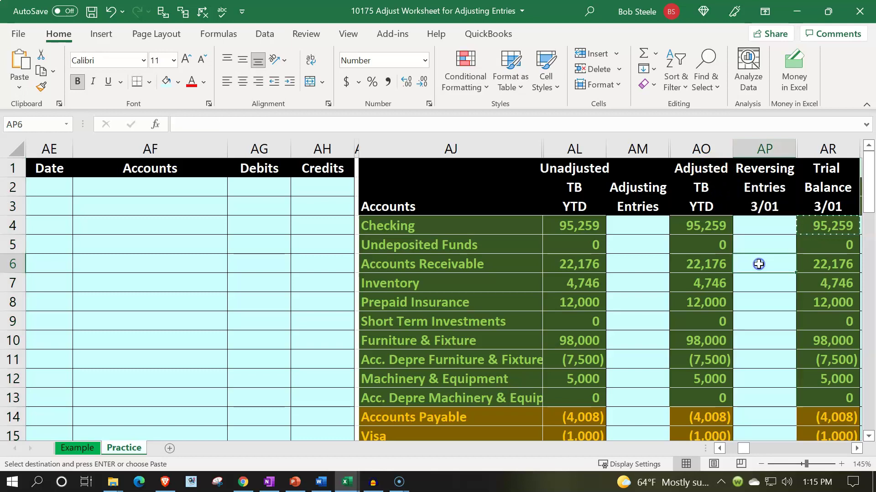
key("Right")
key("Right")
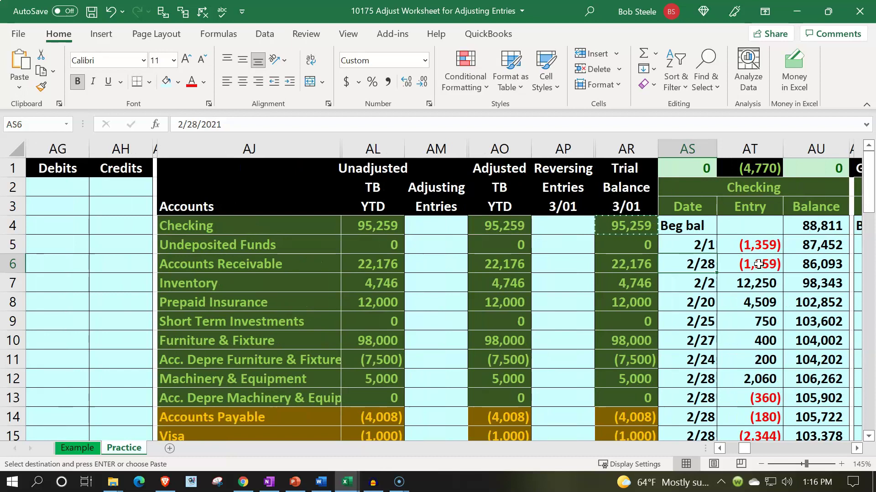
left_click(597, 318)
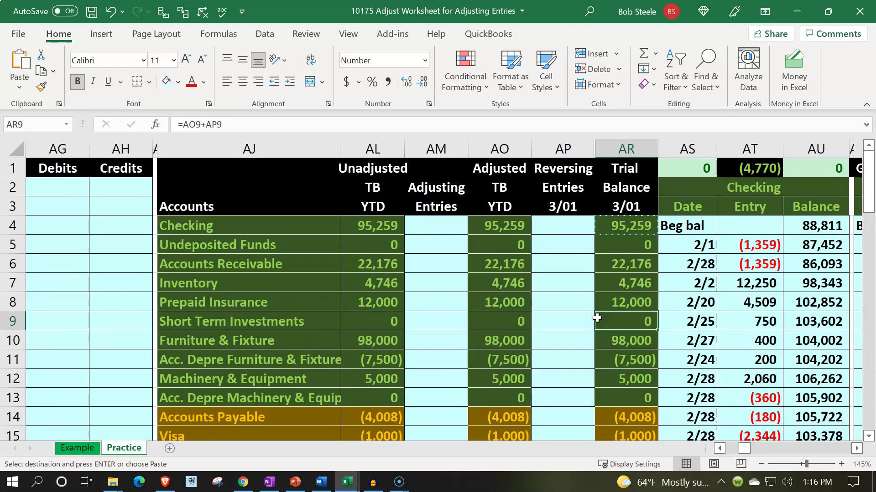
scroll(597, 318, "down", 1)
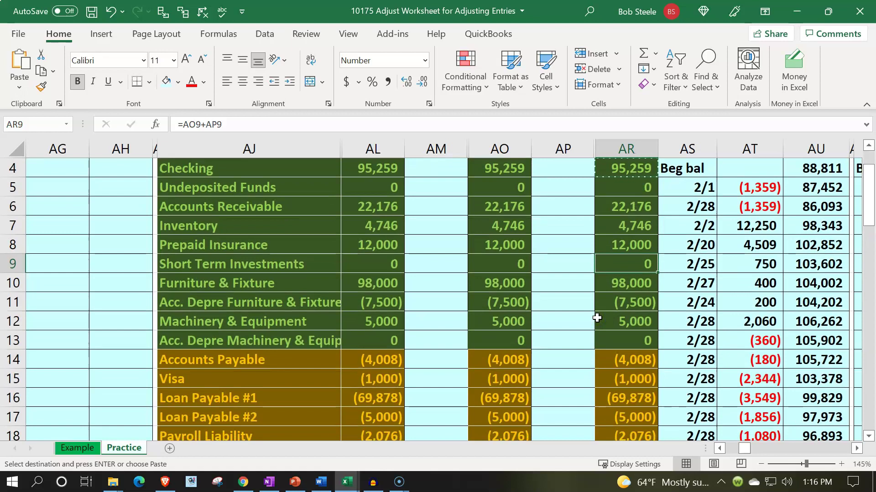
scroll(596, 318, "up", 1)
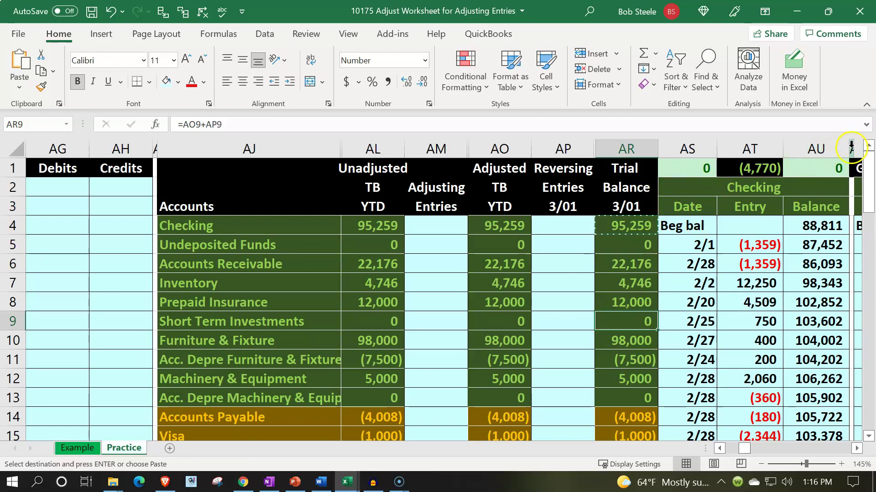
Insert a copy of narrow spacer column AI at AS, between the 3/01 trial balance and the Checking ledger.
left_click(154, 145)
key("ctrl+c")
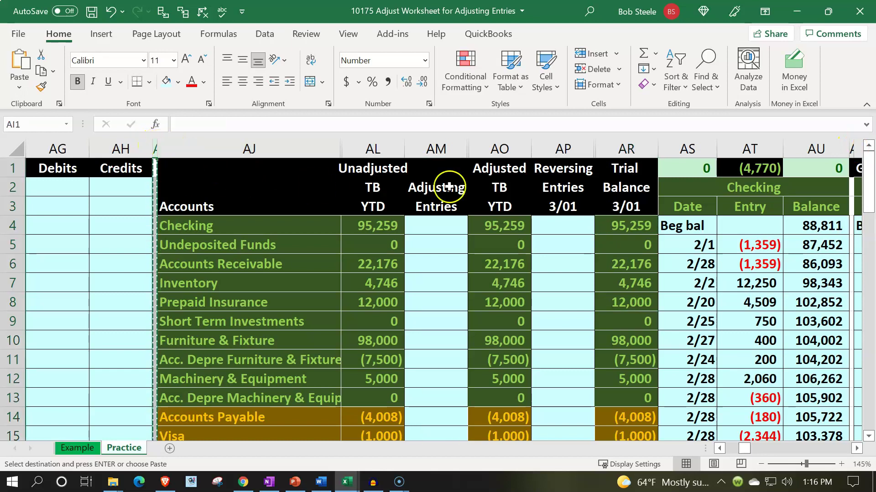
left_click(678, 146)
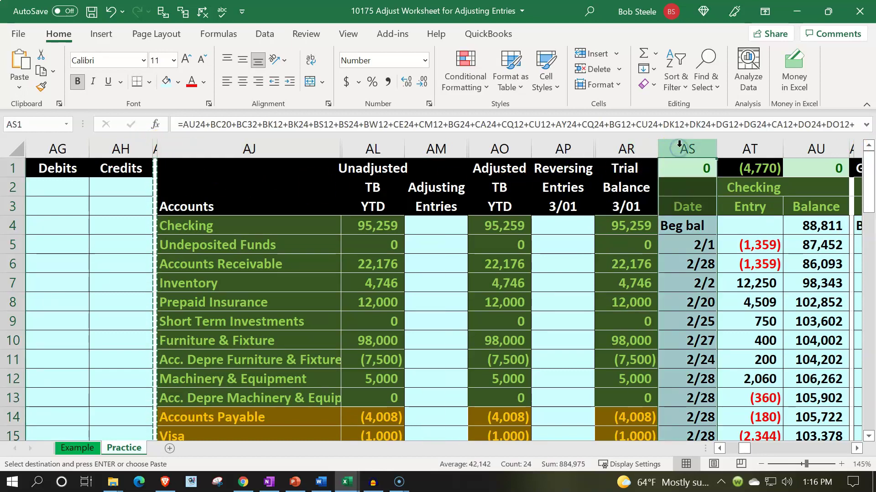
right_click(673, 244)
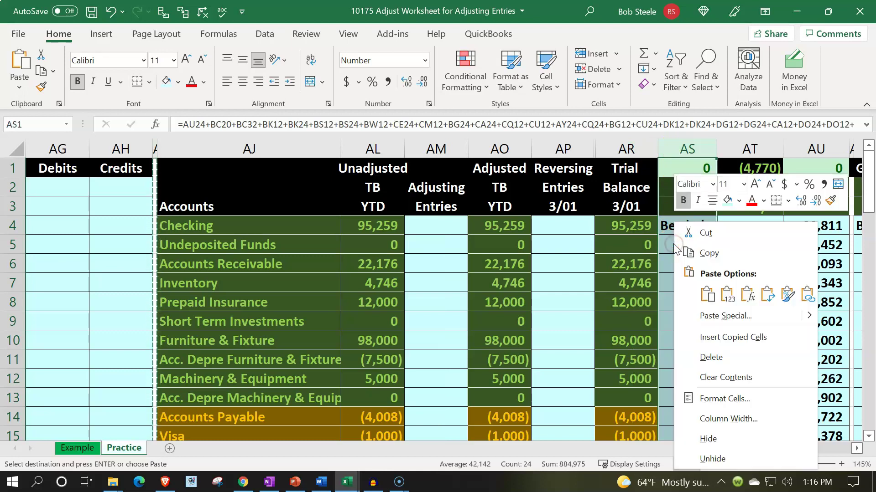
left_click(708, 341)
left_click(705, 329)
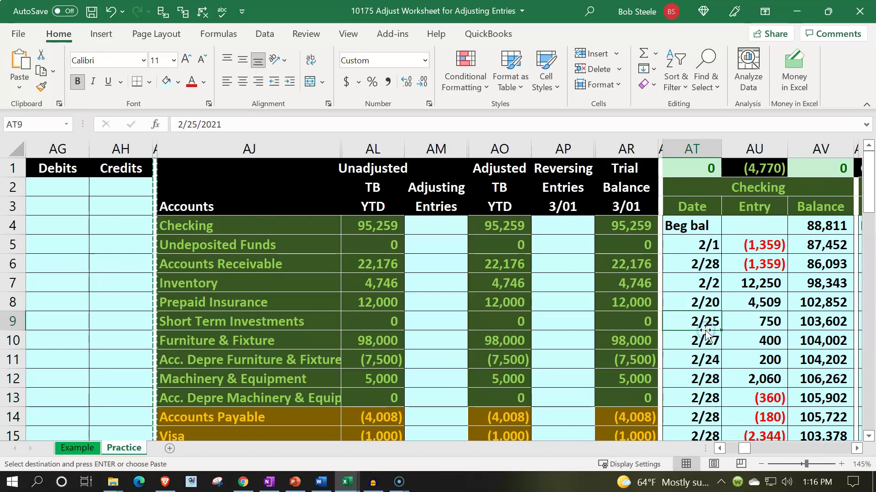
left_click(694, 318)
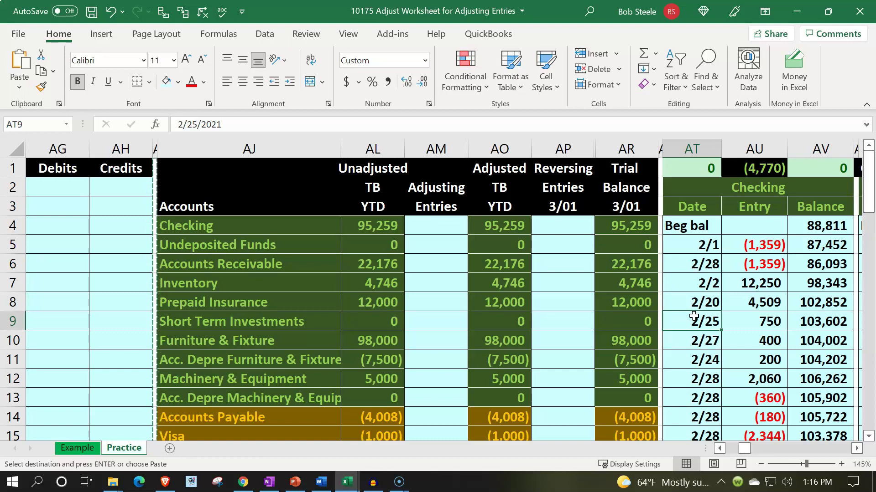
Examine the 3/01 trial balance from the asset accounts down to the income, expense and total rows.
scroll(693, 316, "down", 6)
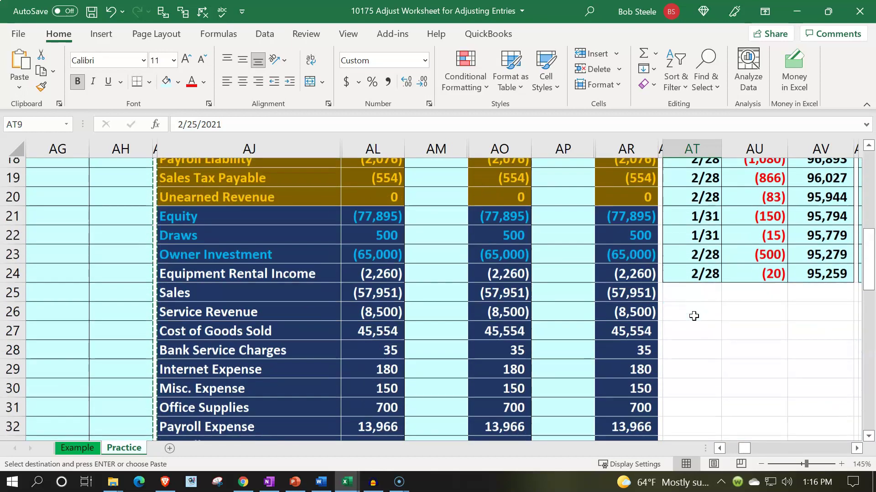
scroll(694, 316, "down", 3)
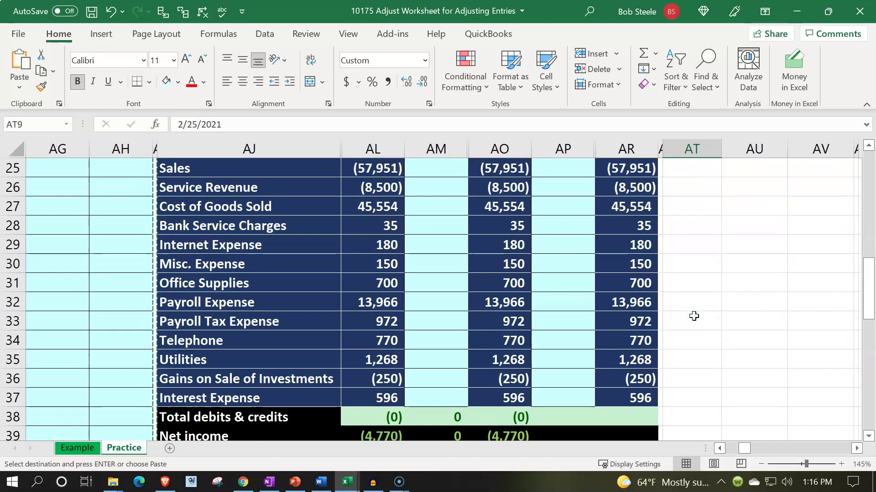
scroll(693, 316, "up", 1)
scroll(694, 316, "up", 7)
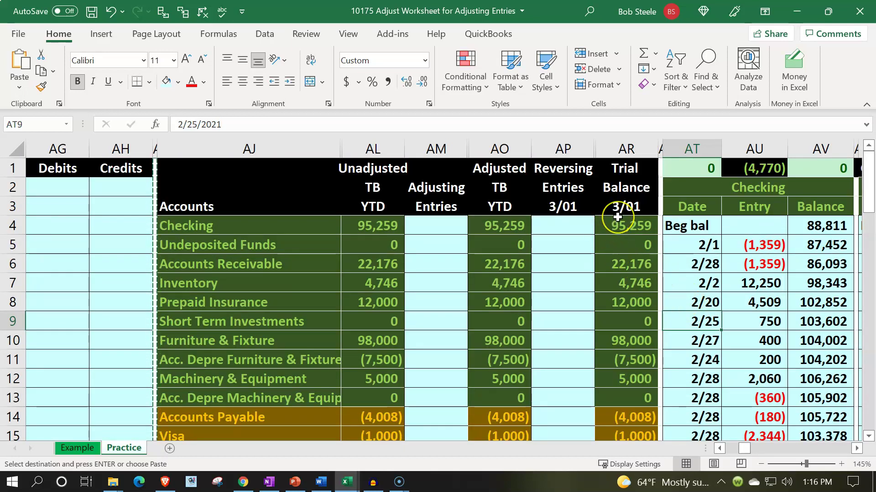
scroll(618, 225, "down", 4)
scroll(620, 232, "down", 3)
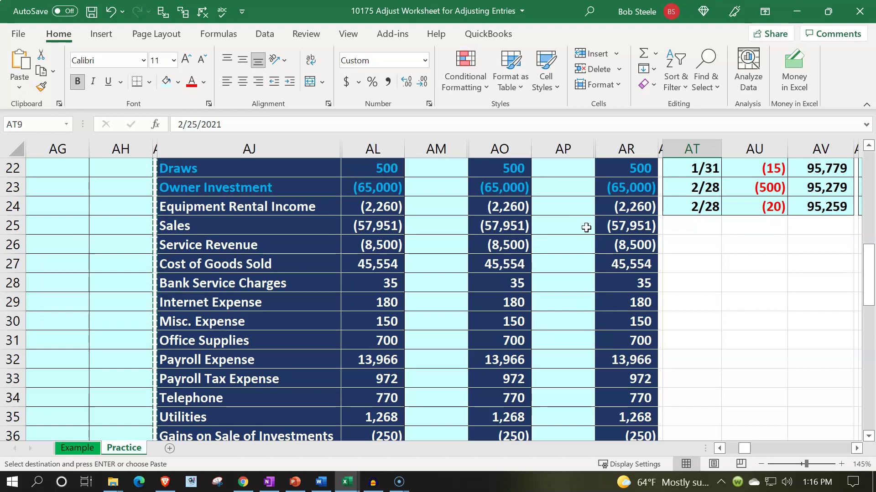
left_click(624, 207)
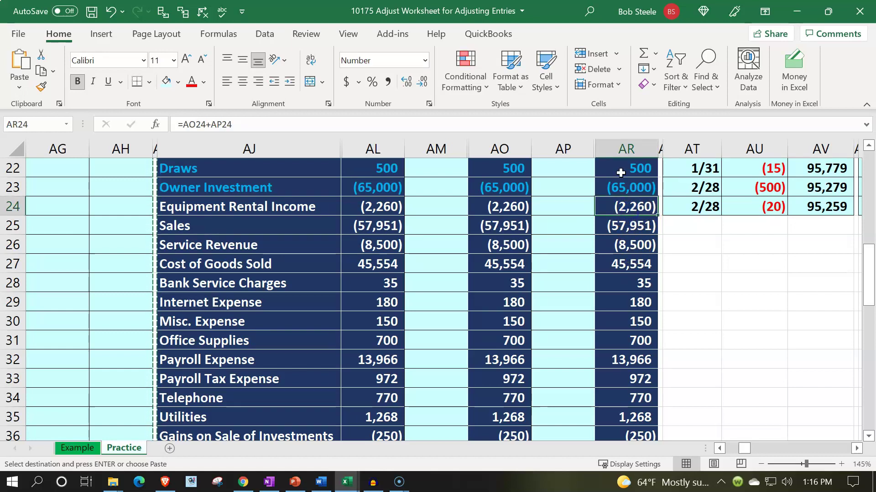
Enter 0 for every income and expense account in the 3/01 trial balance, AR24 through AR37.
type("0")
key("Return")
type("0 0")
key("Return")
type("0")
key("Return")
type("0 0")
key("Return")
type("0 0 0 0 ")
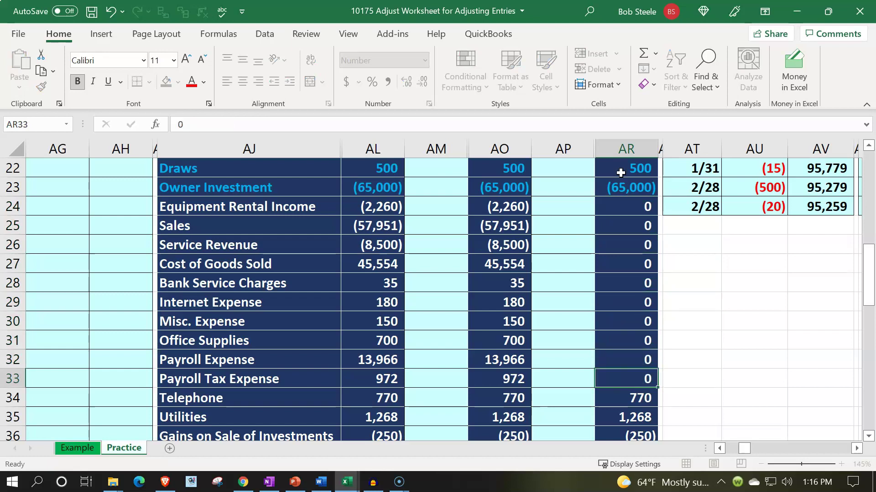
type("0 0")
key("Return")
type("0")
key("Return")
type("0")
key("ctrl+Return")
key("Return")
Fill the total debits & credits and net income formulas from AO38:AO39 across to column AR.
scroll(608, 258, "down", 1)
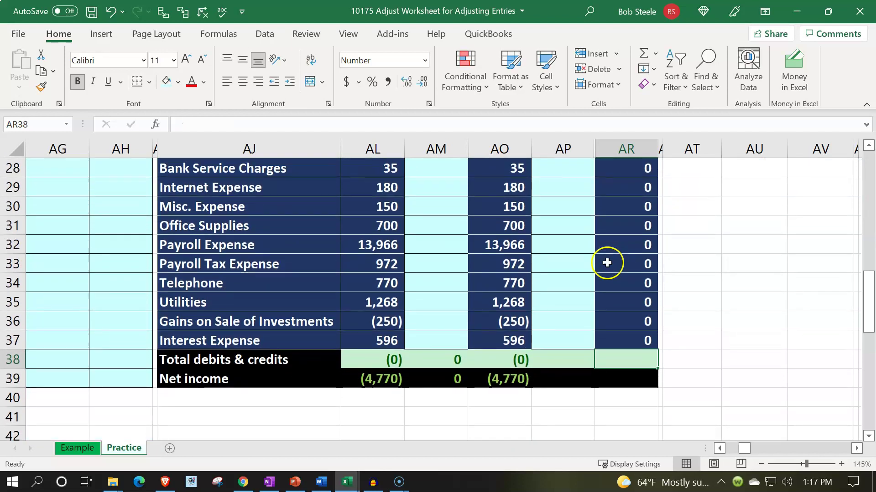
left_click_drag(521, 362, 645, 386)
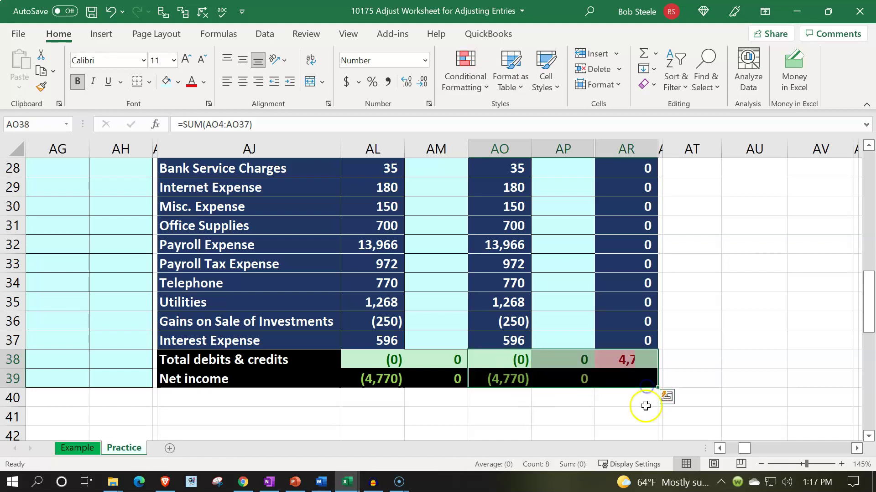
left_click(642, 414)
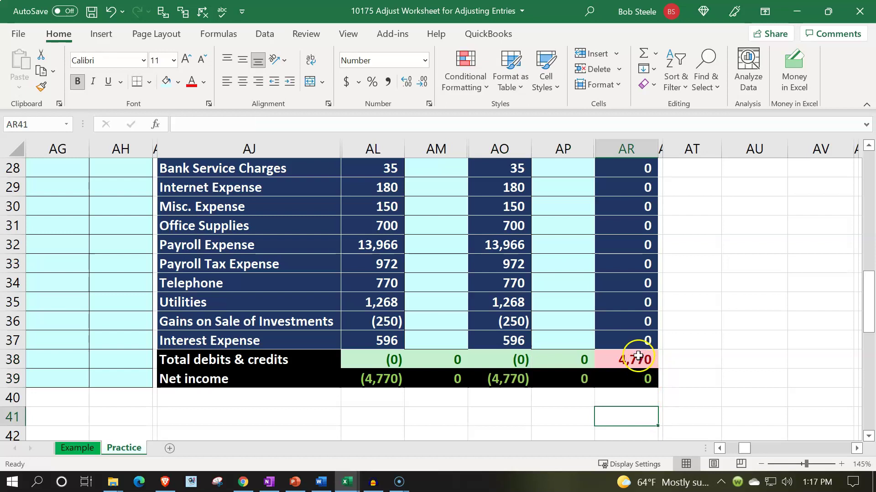
Extend the Equity formula in AR21 to =AO21+AP21+SUM(AO24:AO37) so income and expenses close into equity.
scroll(639, 358, "up", 3)
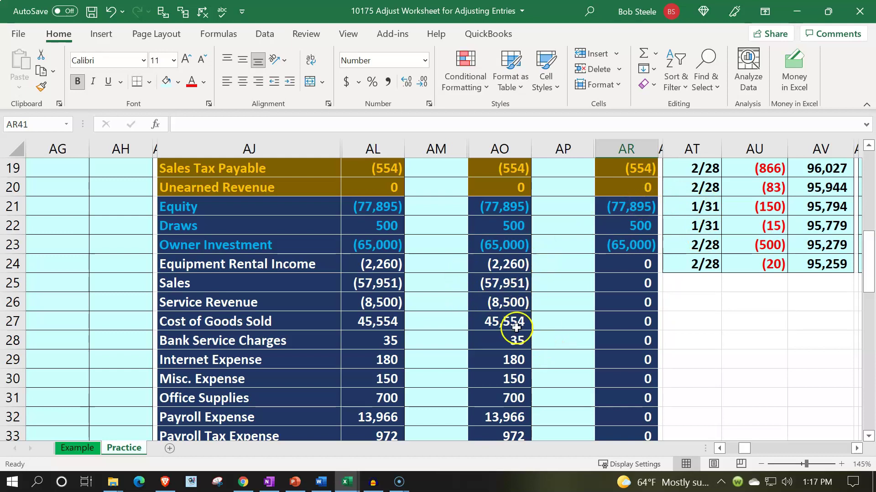
left_click(626, 207)
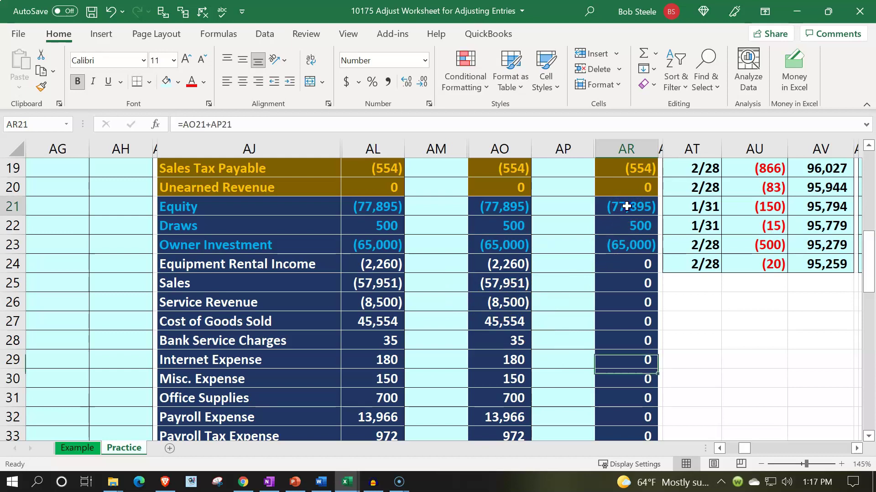
double_click(654, 201)
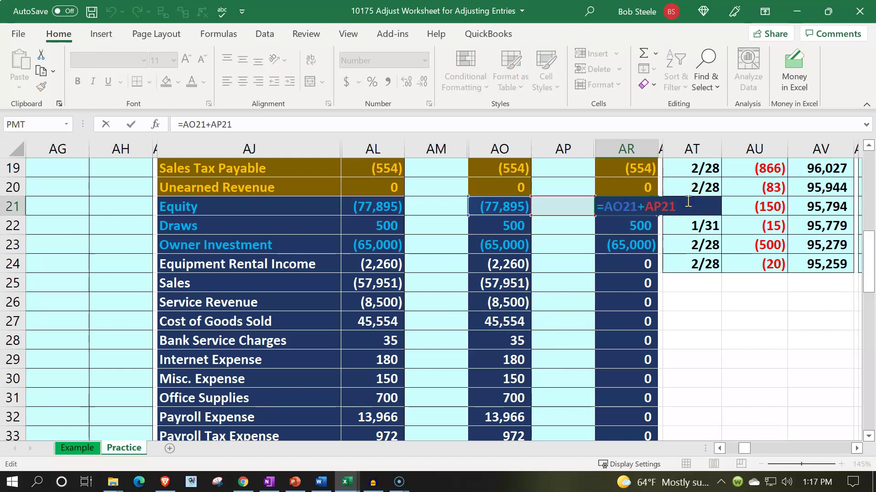
type("+sum(")
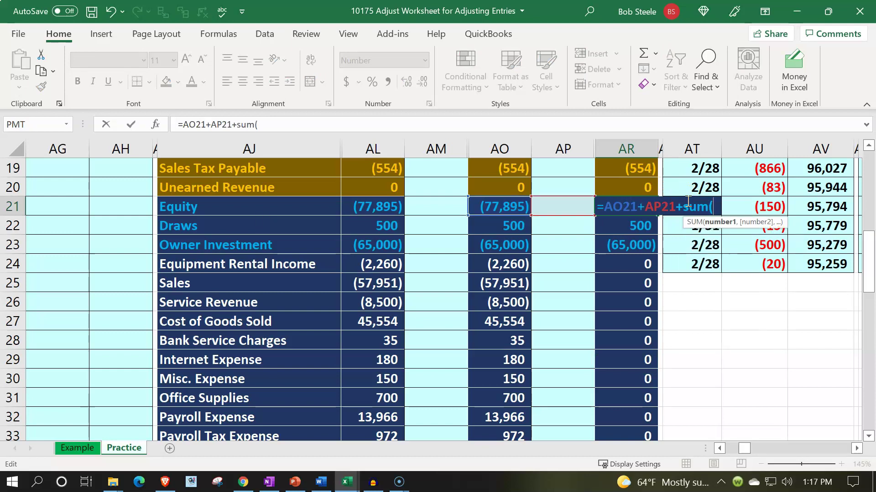
left_click(492, 259)
left_click_drag(492, 259, 499, 379)
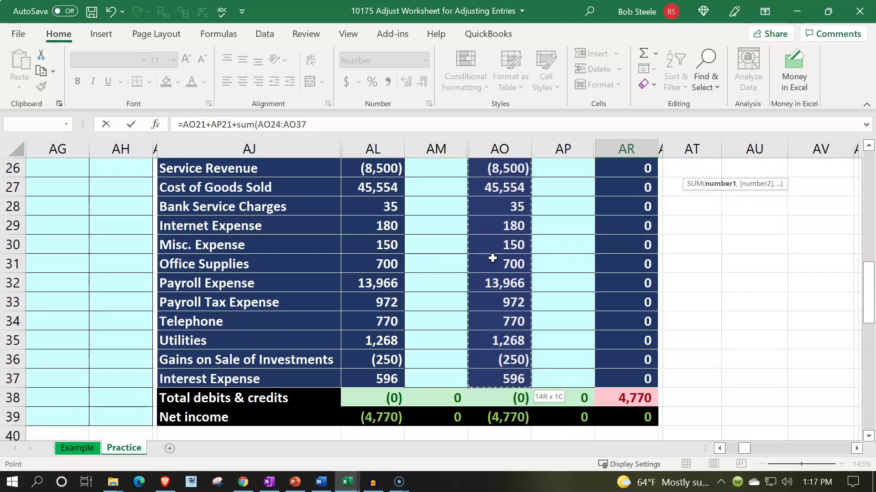
type(")")
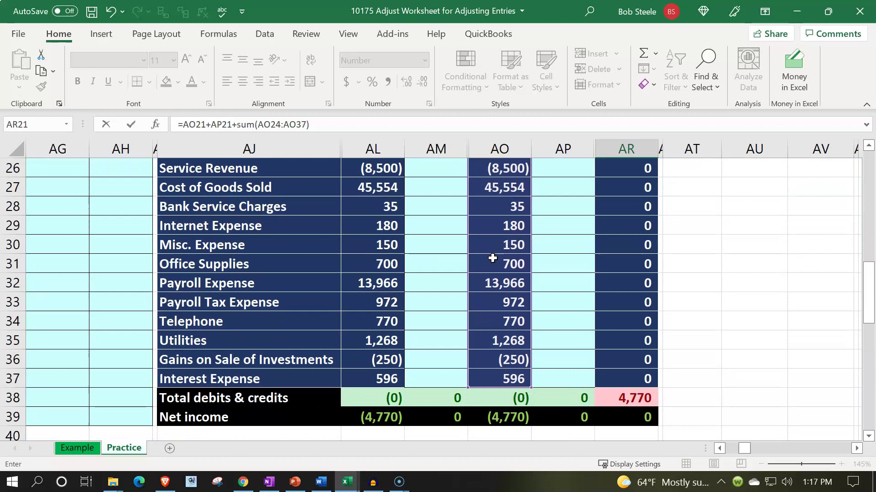
key("Return")
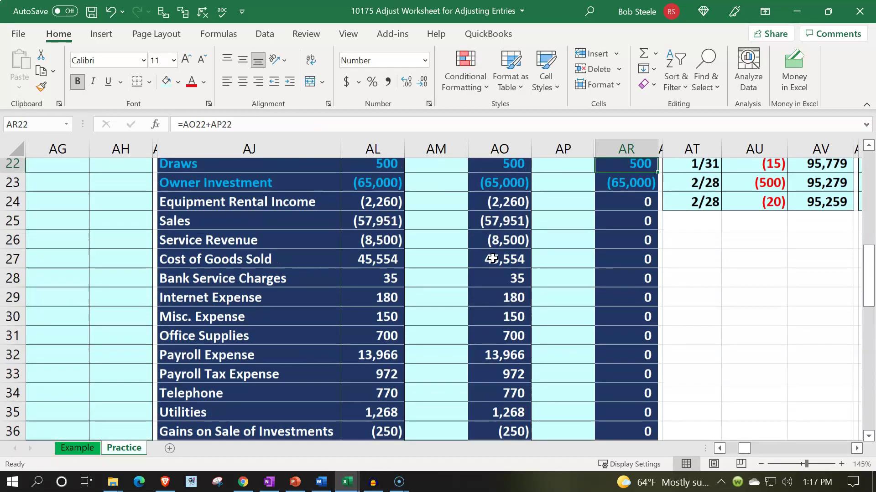
key("Up")
key("Up")
key("Down")
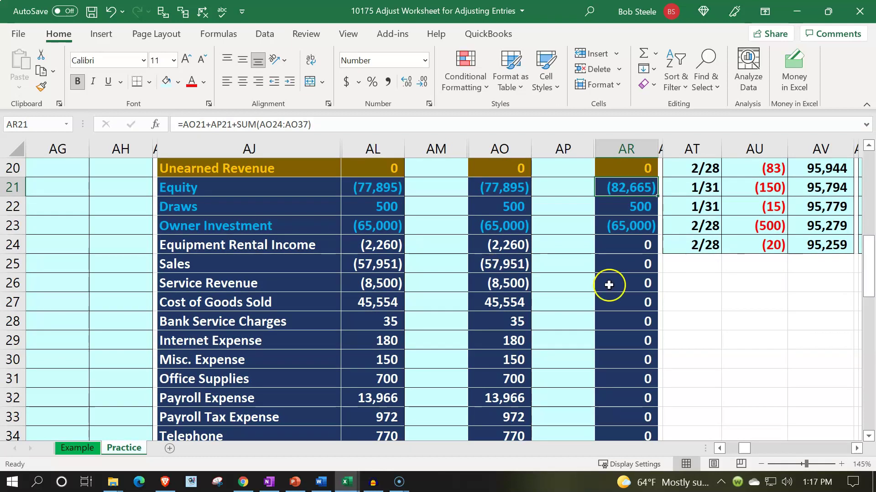
Review the 3/01 trial balance from Checking to the totals, together with the reversing entries column.
scroll(611, 285, "up", 6)
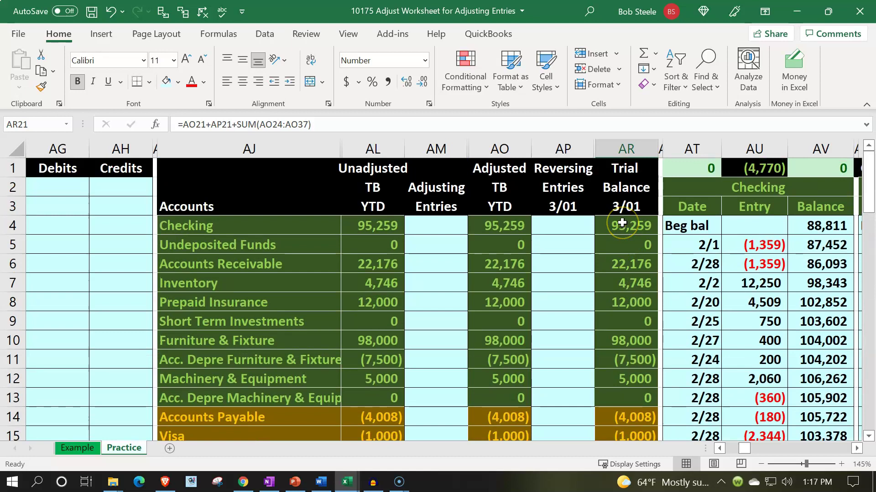
scroll(622, 223, "down", 5)
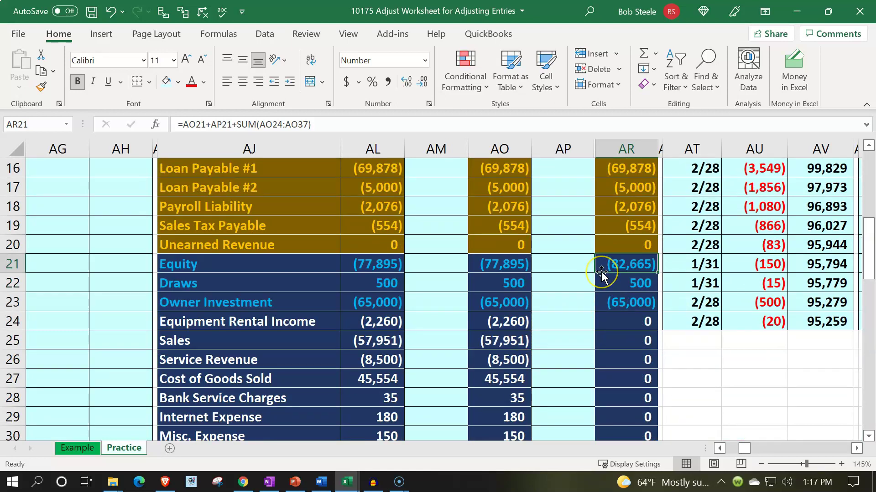
scroll(601, 273, "down", 1)
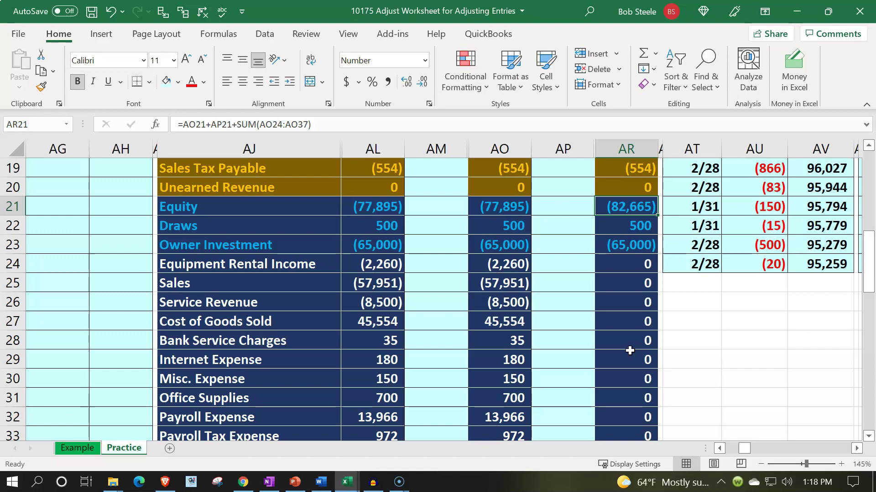
scroll(630, 352, "down", 3)
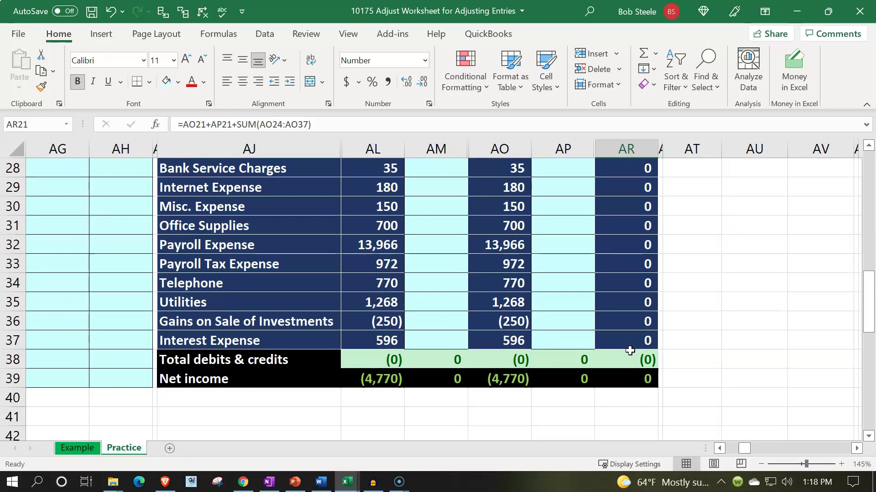
scroll(630, 350, "up", 9)
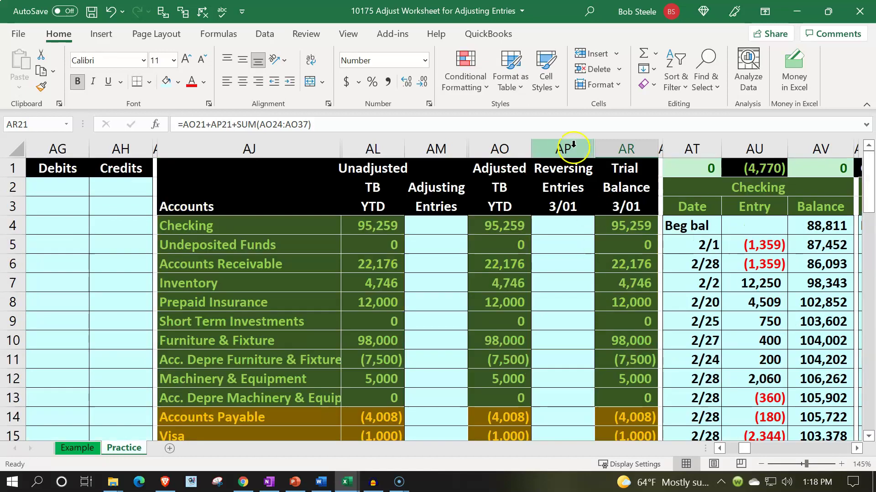
left_click(573, 147)
left_click_drag(573, 147, 604, 151)
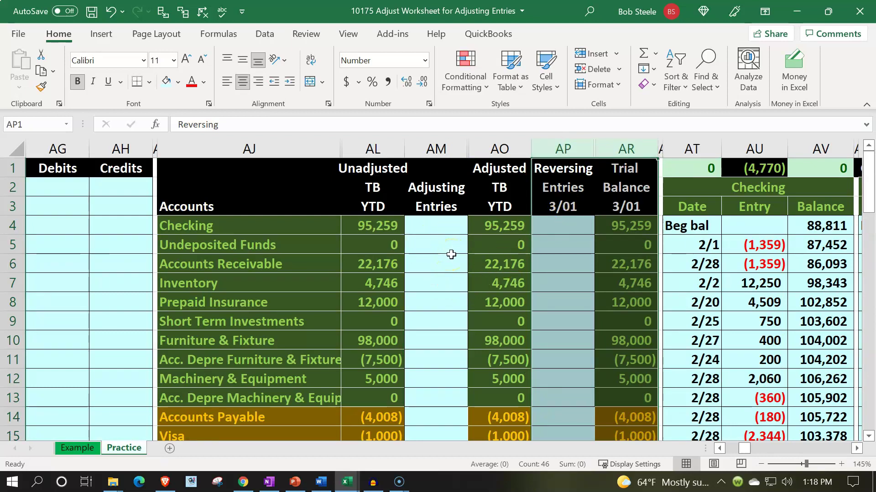
left_click(586, 221)
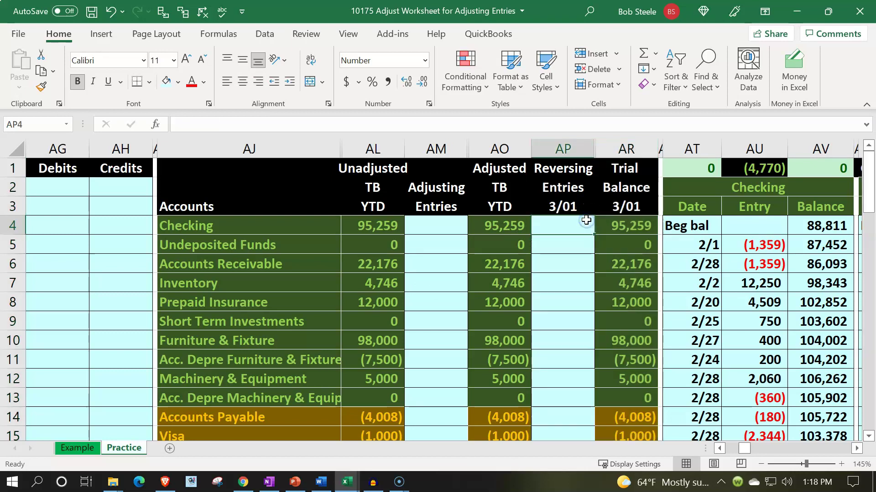
left_click(592, 260)
scroll(592, 260, "down", 9)
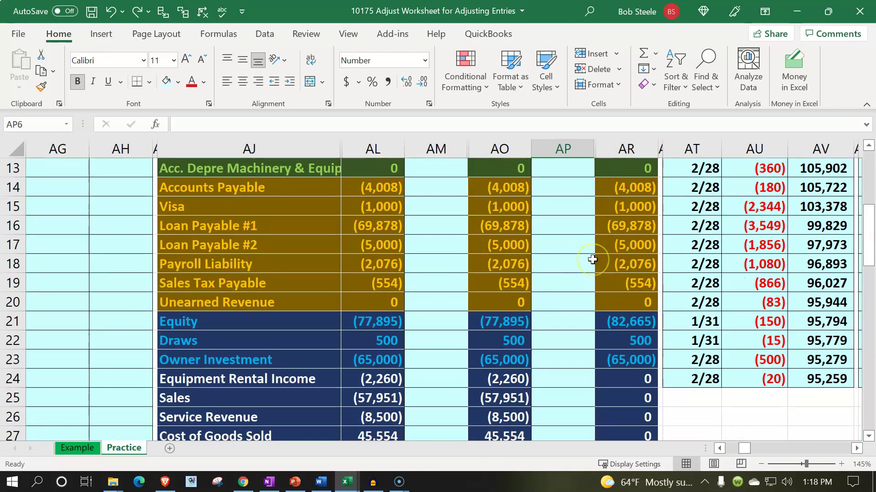
scroll(592, 259, "up", 10)
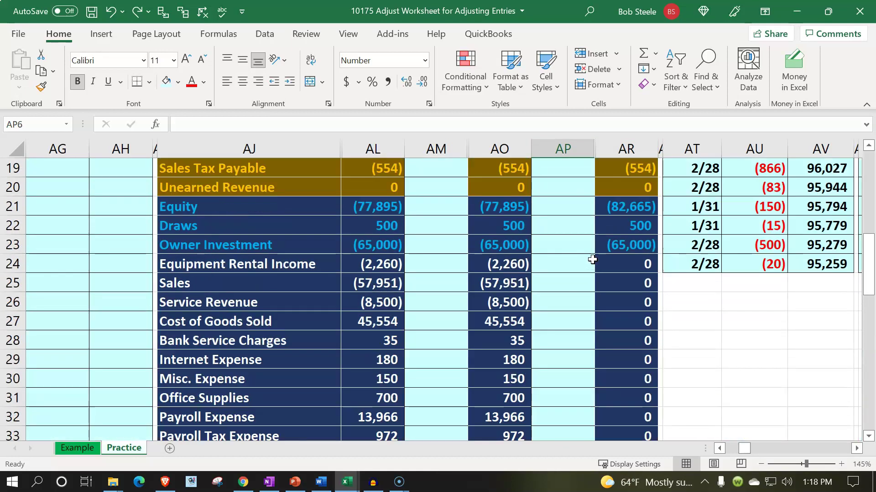
Go from the reversing entries column back across the trial balance towards the journal entry block's debit and credit columns.
left_click(574, 245)
key("Left")
key("Left")
key("Left")
key("Left")
key("Left")
key("Left")
key("Left")
key("Left")
key("Left")
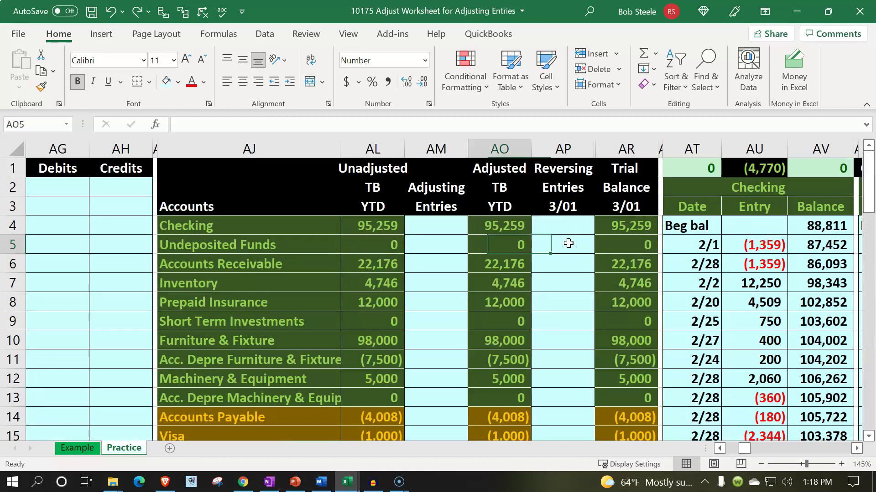